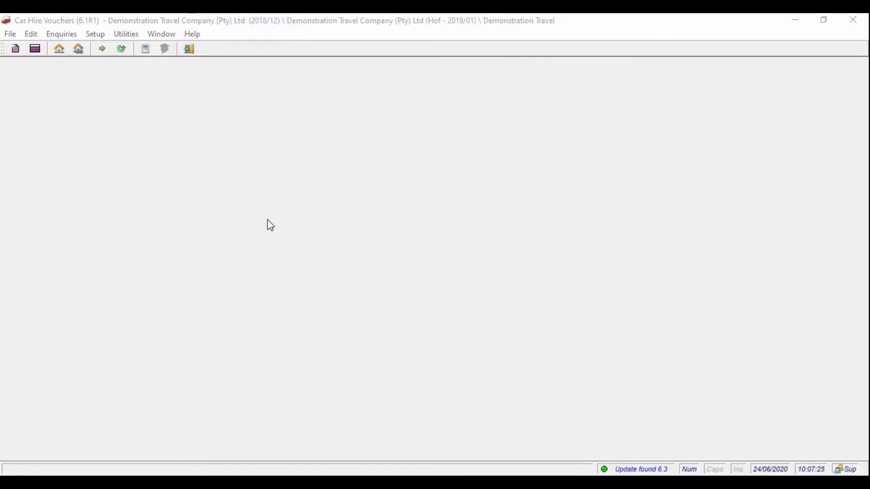
Open the personal preferences and expand the My Email settings.
{"action": "left_click", "coordinate": [93, 36]}
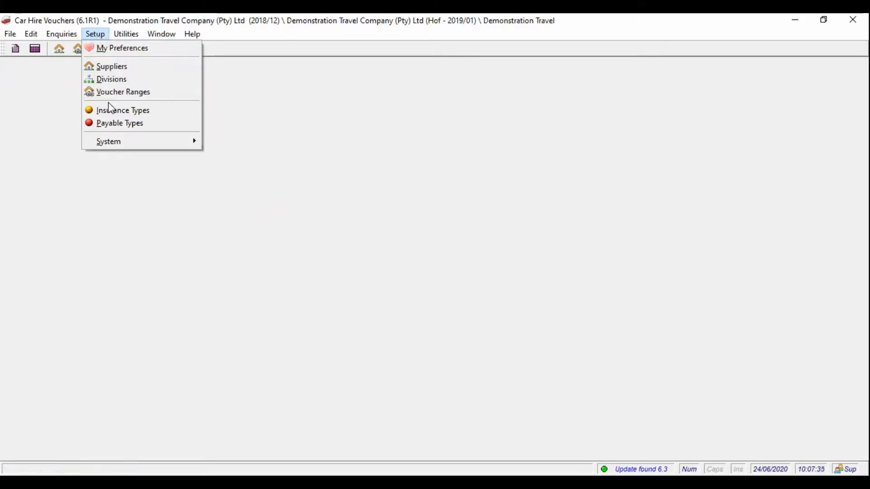
{"action": "left_click", "coordinate": [139, 56]}
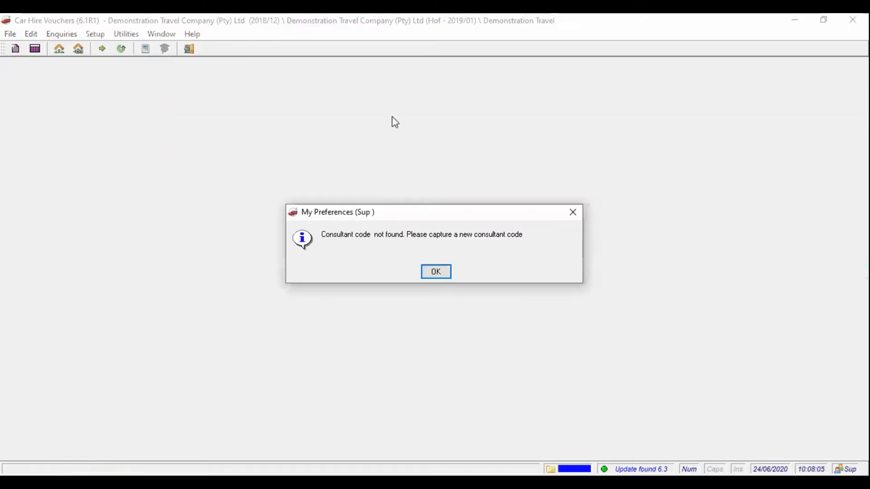
{"action": "left_click", "coordinate": [448, 273]}
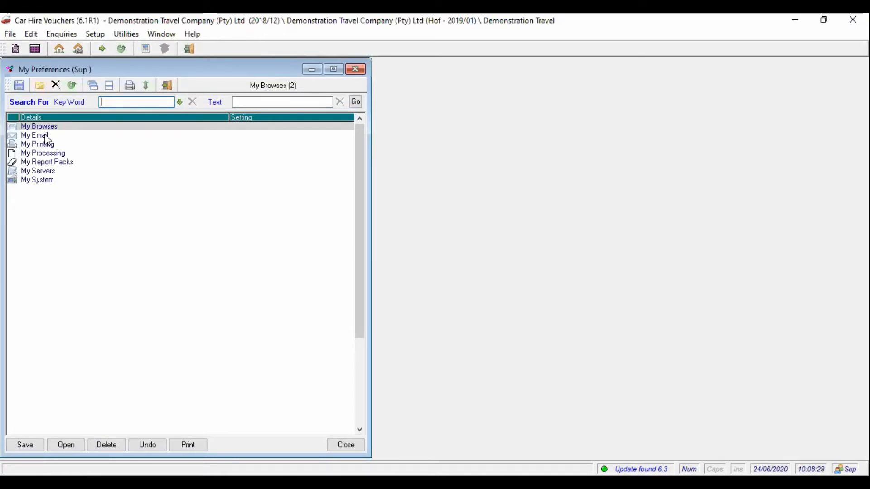
{"action": "double_click", "coordinate": [45, 136]}
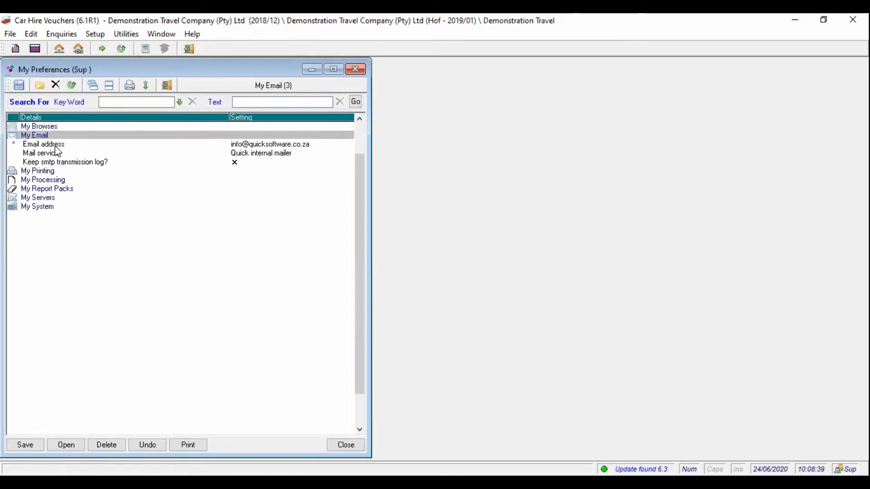
Set the default consultant code under My Processing to the first consultant in the list and save the preferences.
{"action": "left_click", "coordinate": [50, 181]}
{"action": "left_click", "coordinate": [49, 181]}
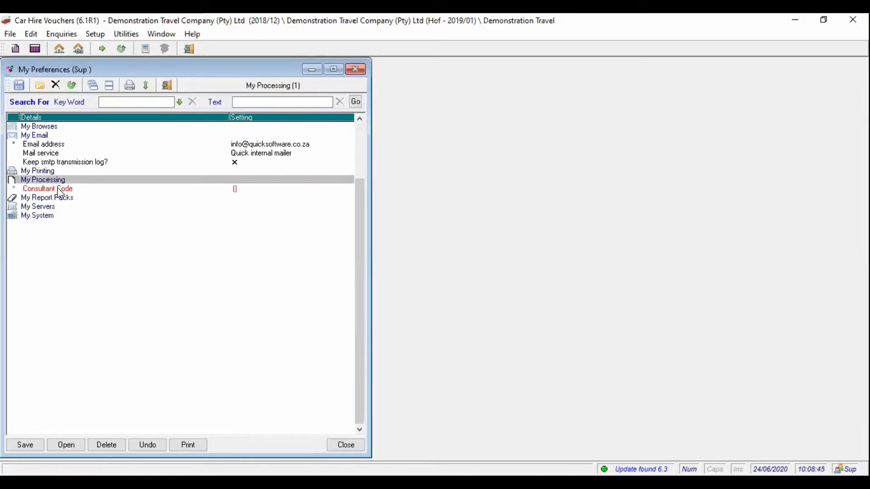
{"action": "double_click", "coordinate": [60, 189]}
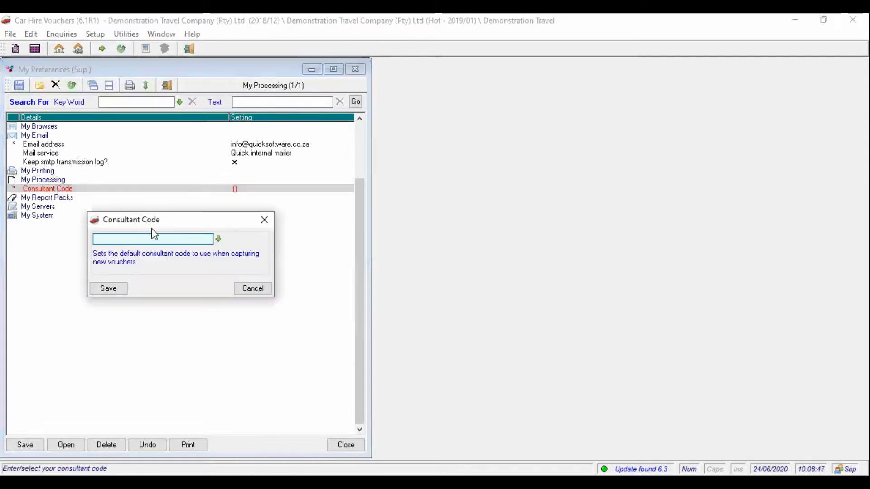
{"action": "left_click", "coordinate": [219, 239]}
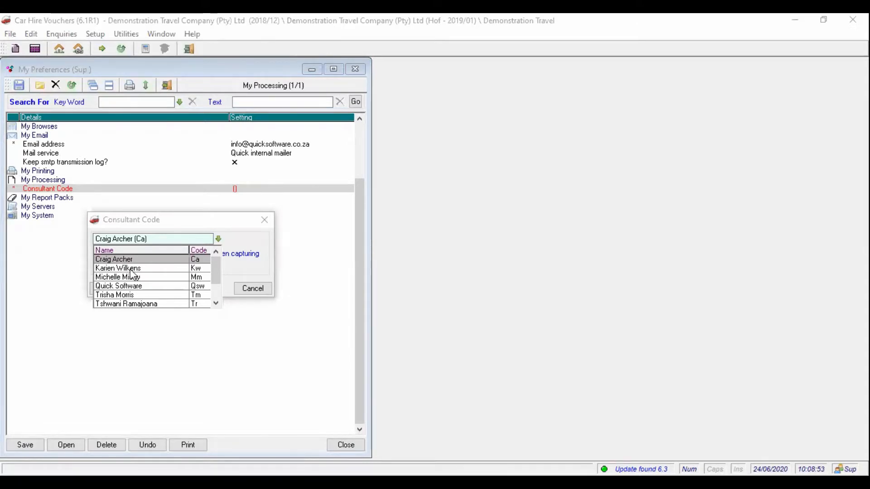
{"action": "left_click", "coordinate": [125, 264]}
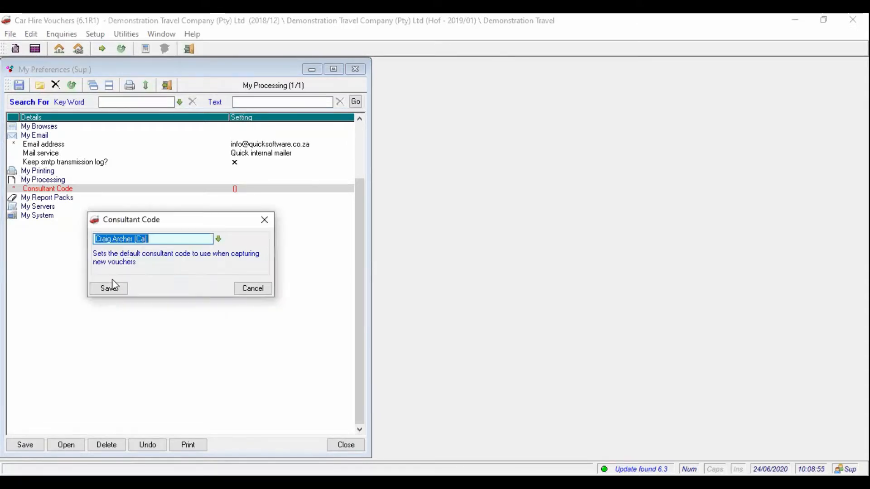
{"action": "left_click", "coordinate": [108, 289]}
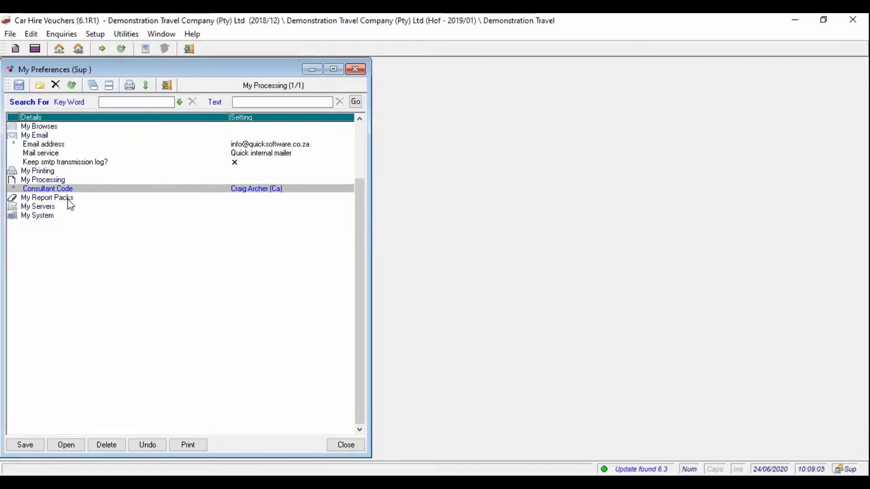
{"action": "left_click", "coordinate": [30, 447]}
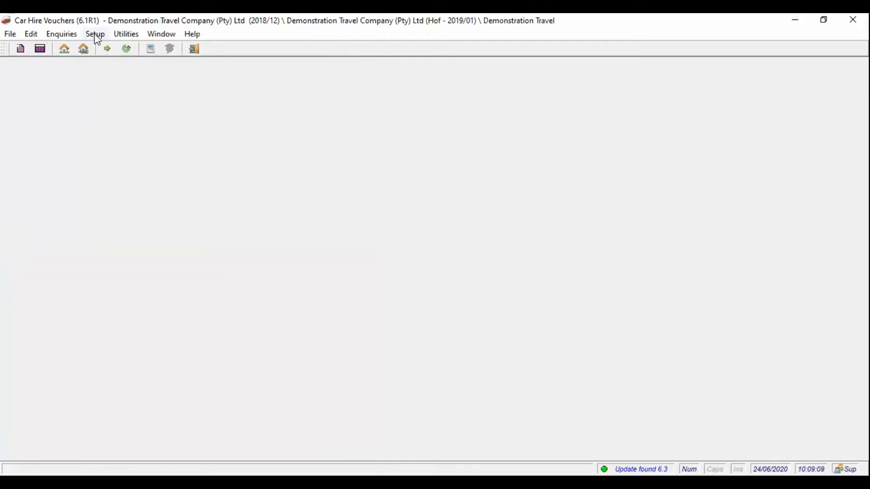
Open the Avis Car Rental record from the supplier list.
{"action": "left_click", "coordinate": [94, 33]}
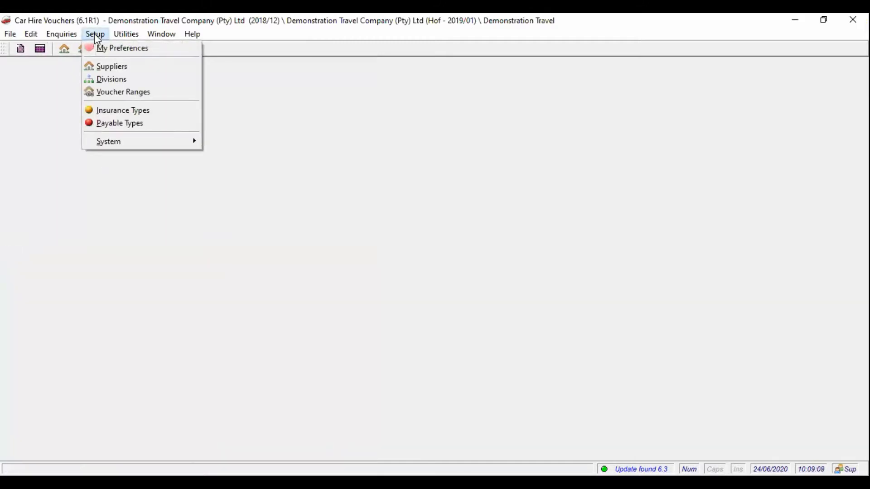
{"action": "left_click", "coordinate": [127, 71]}
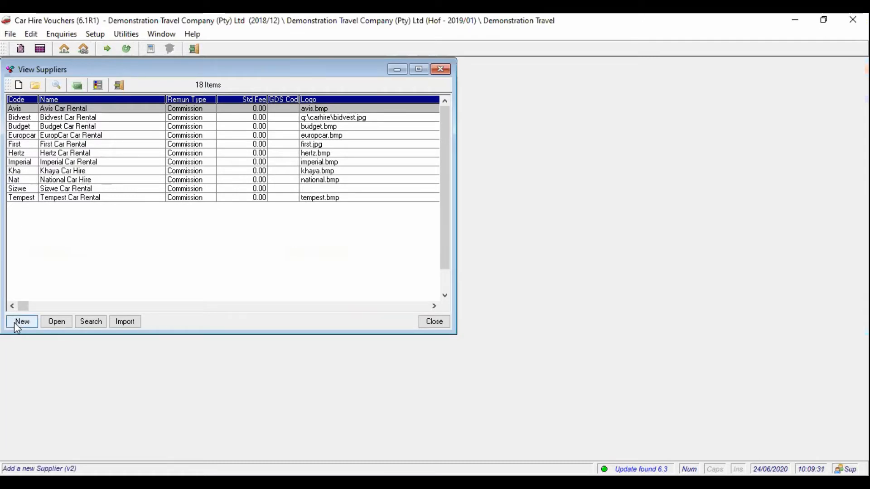
{"action": "double_click", "coordinate": [73, 110]}
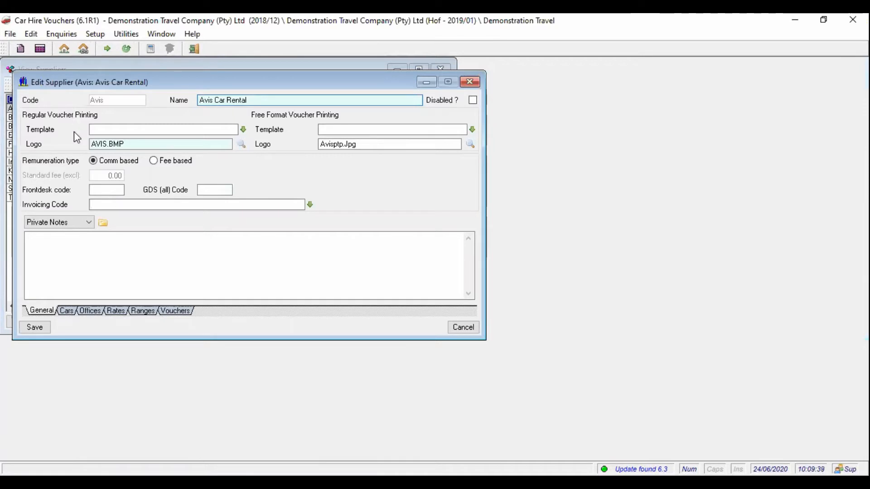
Review the Avis supplier's cars, offices, rates, ranges and vouchers, save the record and close the supplier list.
{"action": "left_click", "coordinate": [63, 312]}
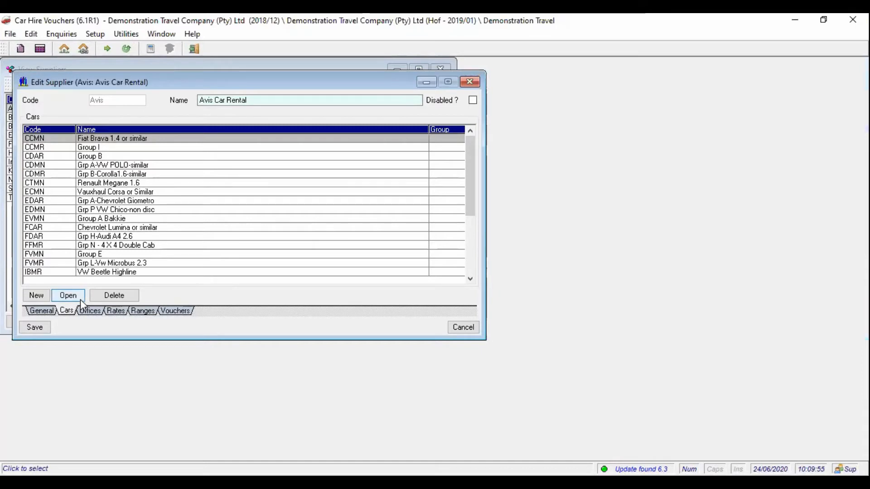
{"action": "left_click", "coordinate": [87, 314]}
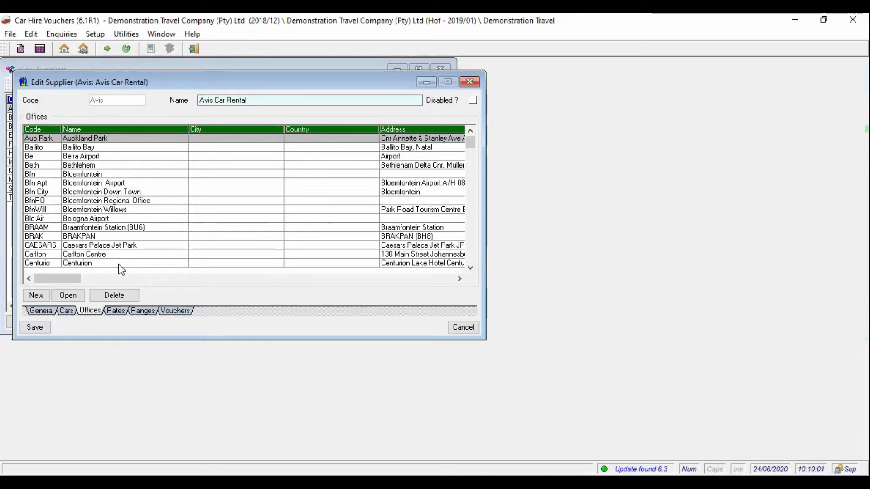
{"action": "left_click", "coordinate": [108, 313]}
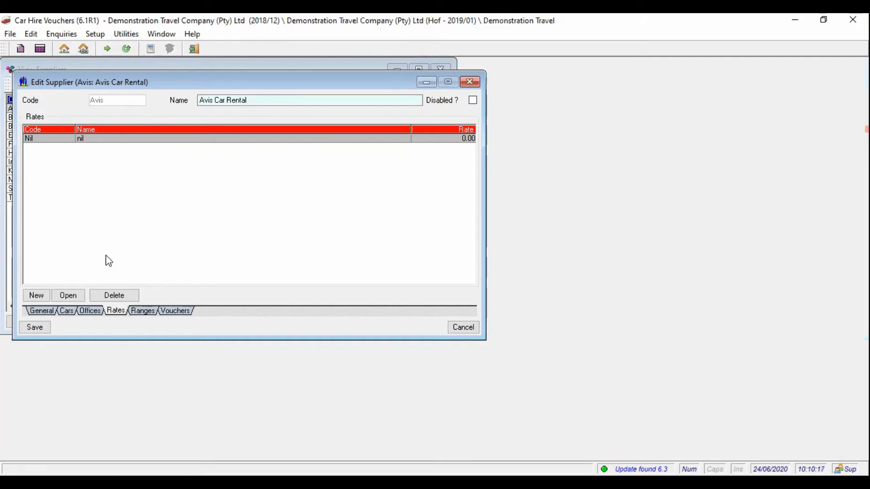
{"action": "left_click", "coordinate": [142, 311]}
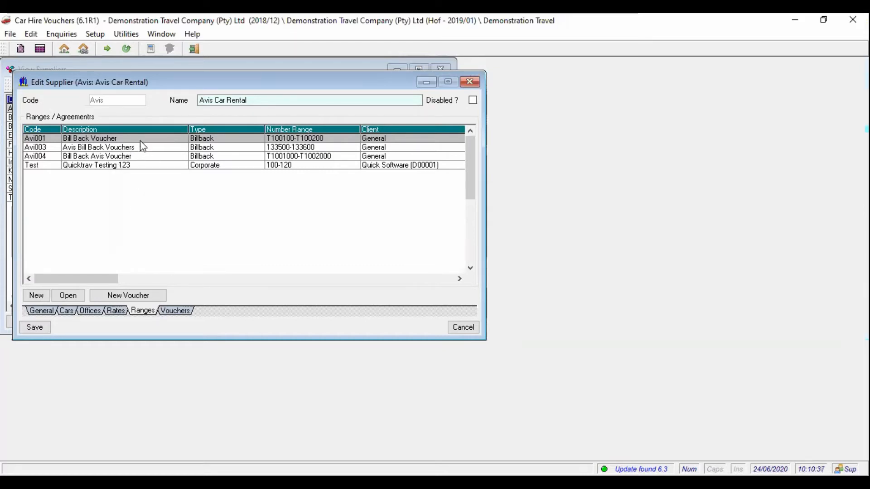
{"action": "left_click", "coordinate": [180, 315]}
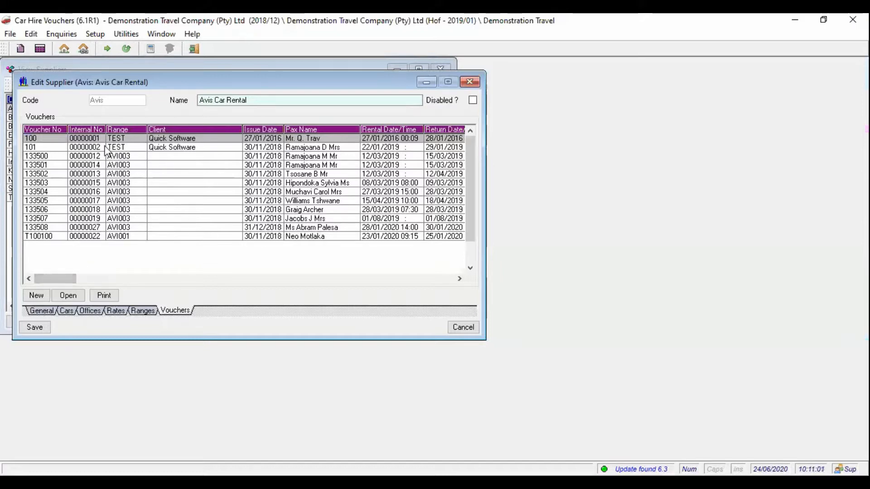
{"action": "left_click", "coordinate": [33, 328]}
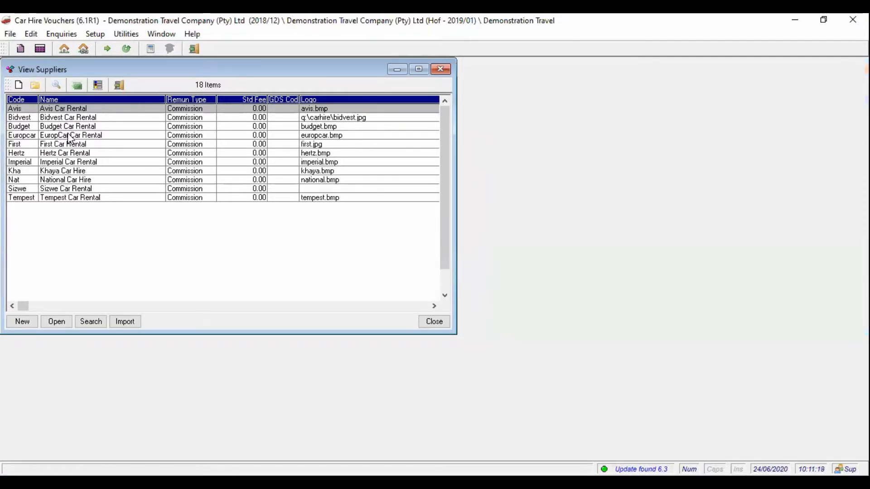
{"action": "left_click", "coordinate": [119, 85]}
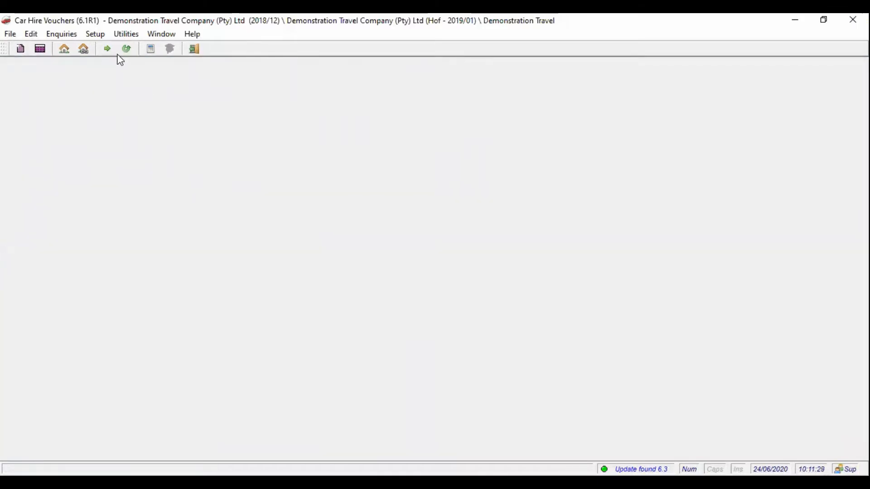
View the list of divisions and close it.
{"action": "left_click", "coordinate": [95, 34]}
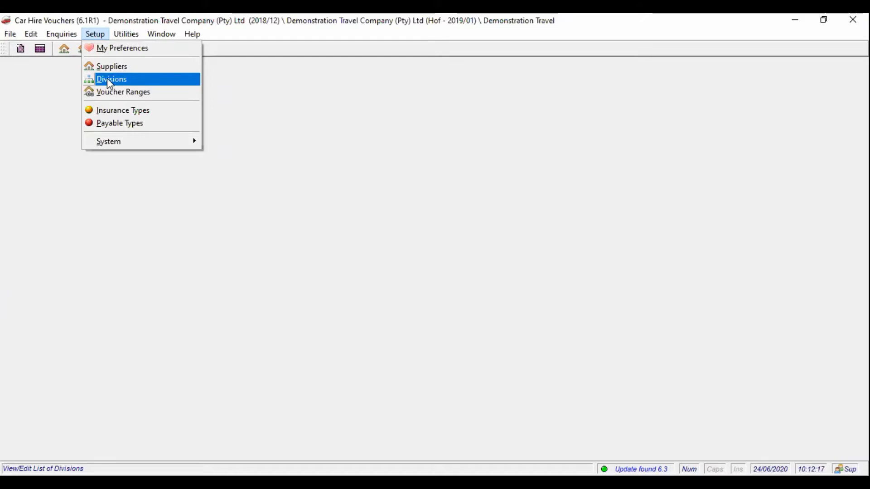
{"action": "left_click", "coordinate": [109, 82]}
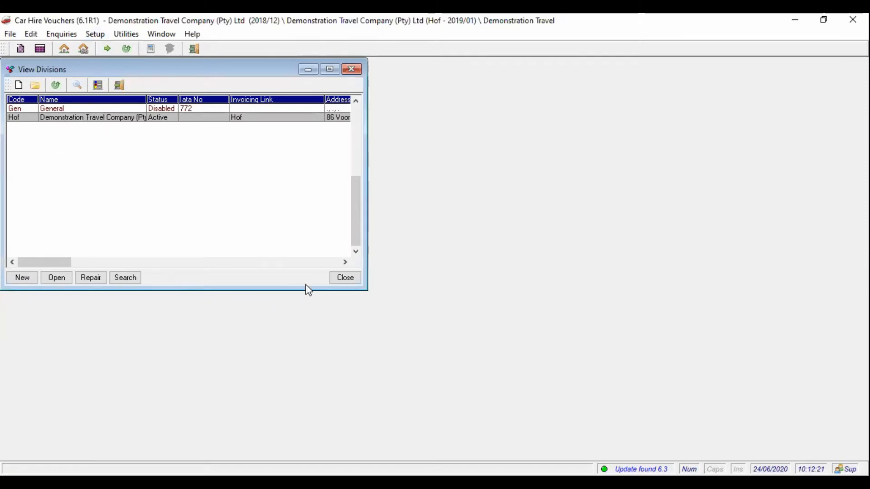
{"action": "left_click", "coordinate": [341, 279]}
Disable the Avis Bill Back voucher range Avi001 in the voucher ranges setup, flag it as finished and save it.
{"action": "left_click", "coordinate": [91, 35]}
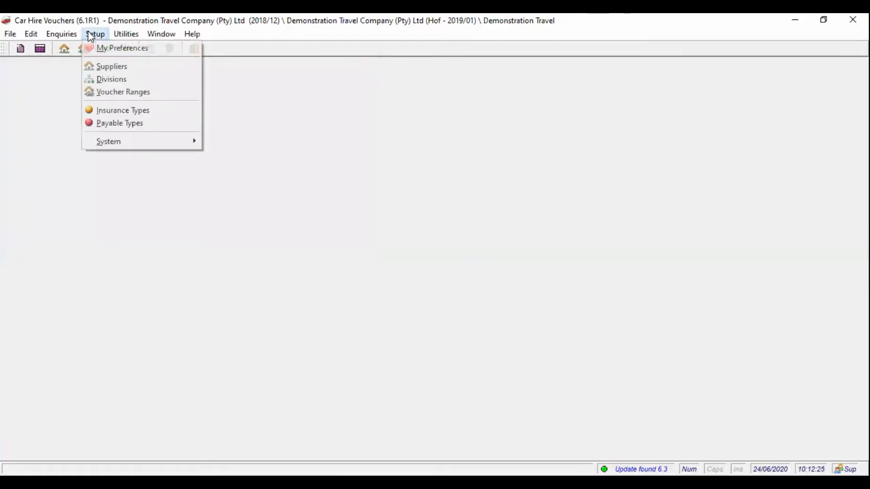
{"action": "left_click", "coordinate": [120, 96]}
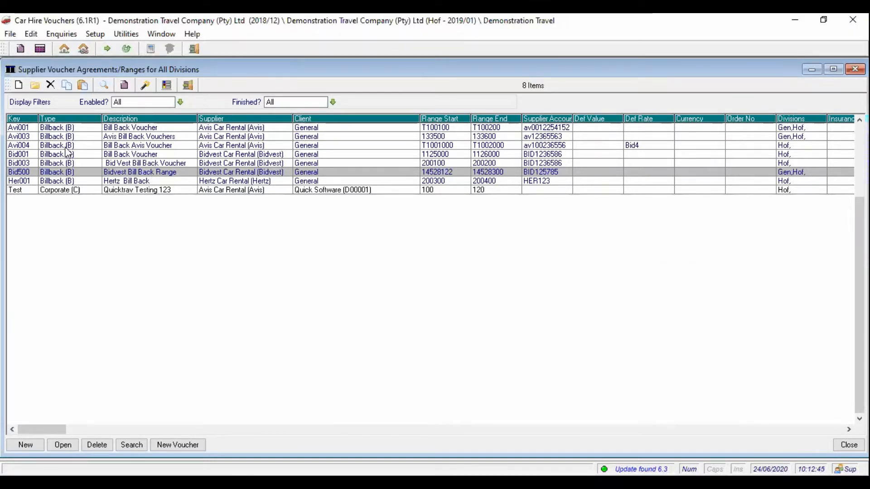
{"action": "left_click", "coordinate": [42, 128]}
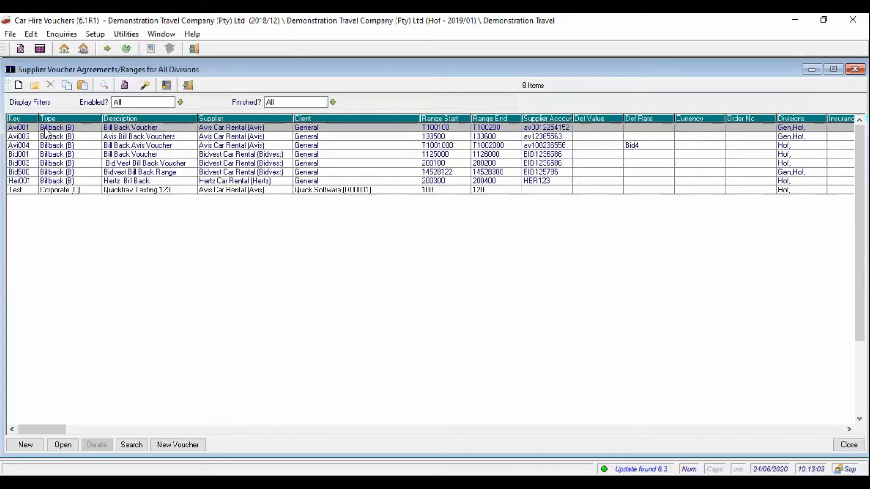
{"action": "double_click", "coordinate": [47, 132]}
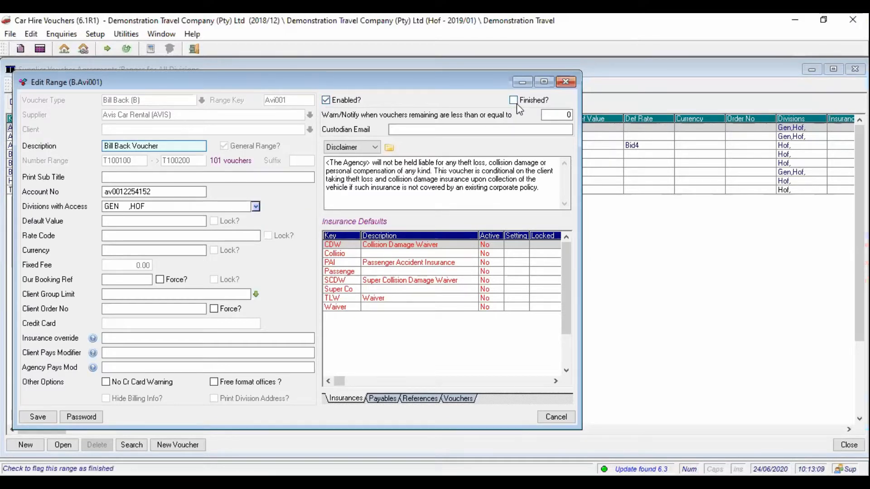
{"action": "left_click", "coordinate": [350, 100]}
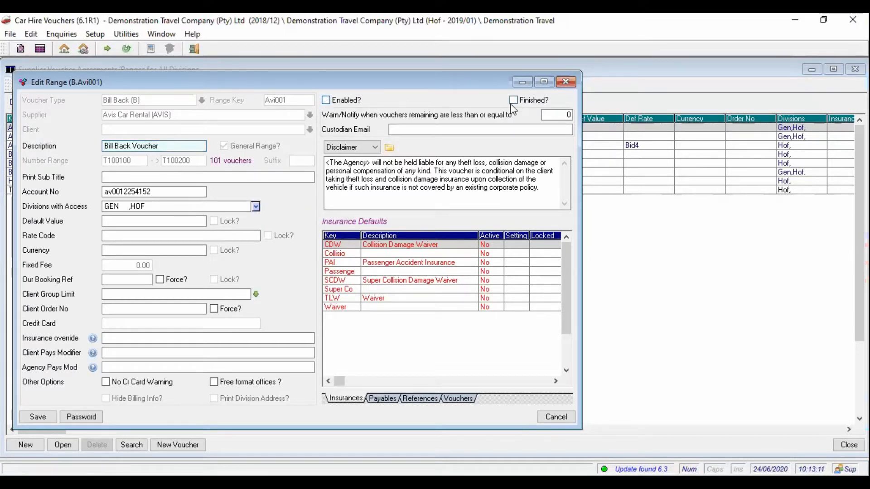
{"action": "left_click", "coordinate": [514, 101]}
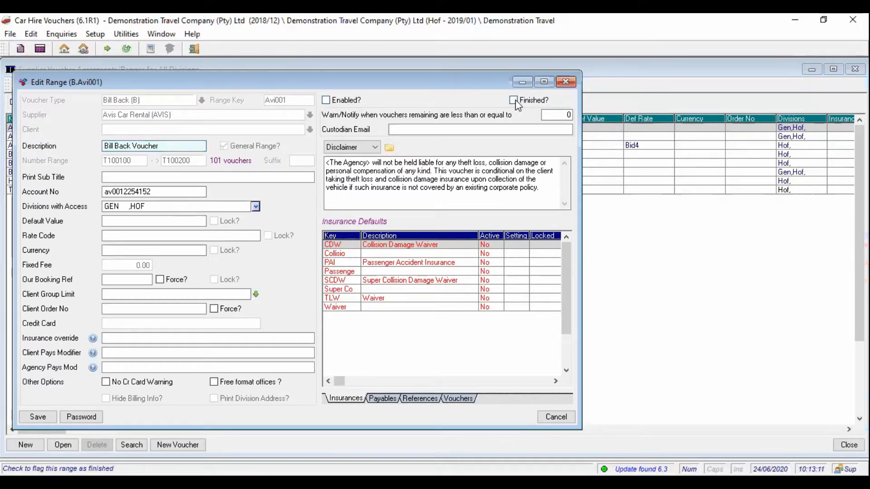
{"action": "left_click", "coordinate": [36, 417]}
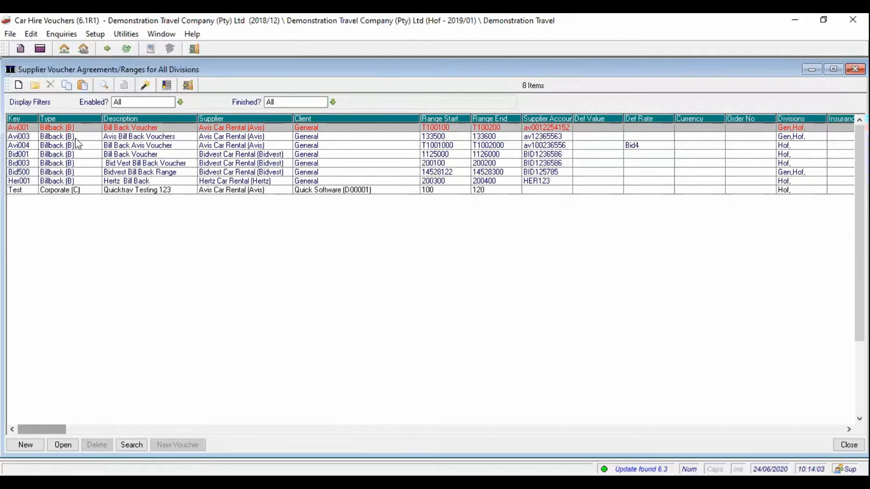
Start a new Bill Back voucher range with the range key Bud200, leaving Avis Car Rental as supplier.
{"action": "left_click", "coordinate": [18, 87]}
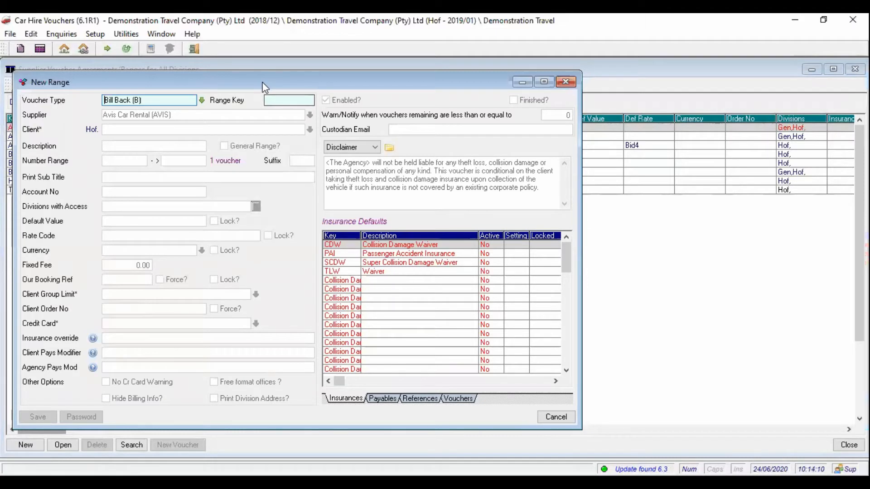
{"action": "left_click_drag", "start_coordinate": [265, 88], "coordinate": [383, 97]}
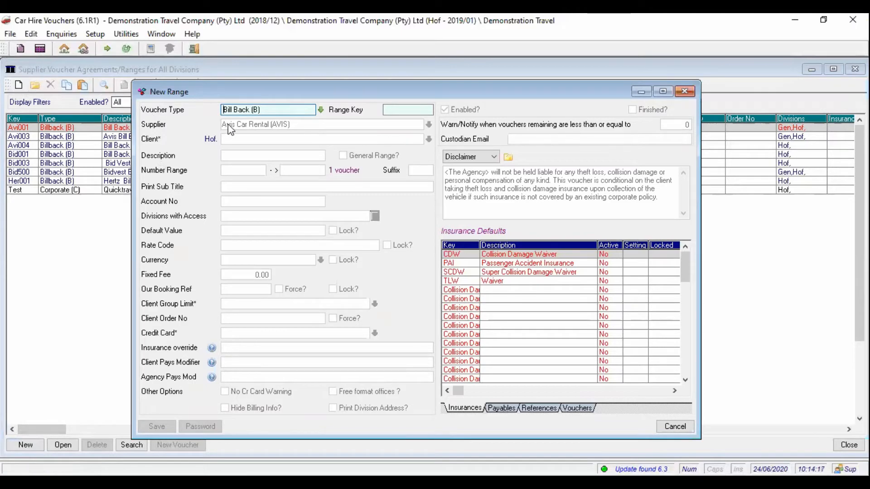
{"action": "left_click_drag", "start_coordinate": [224, 92], "coordinate": [111, 75]}
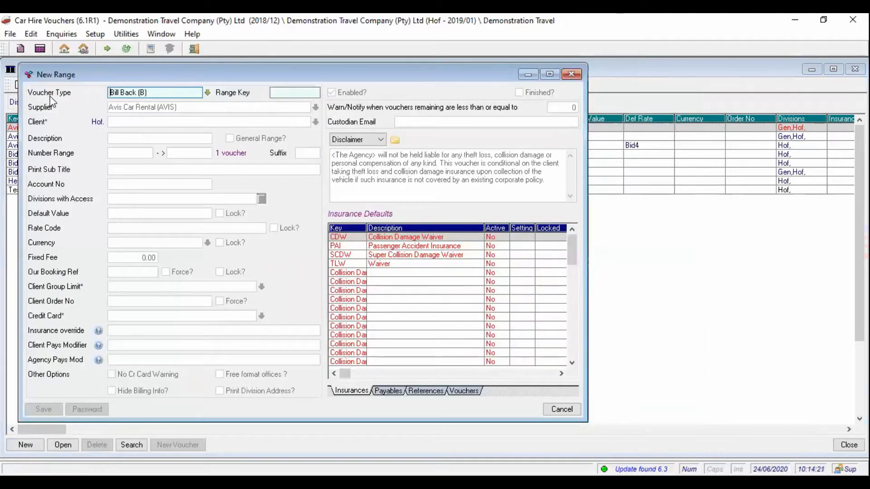
{"action": "left_click", "coordinate": [208, 93]}
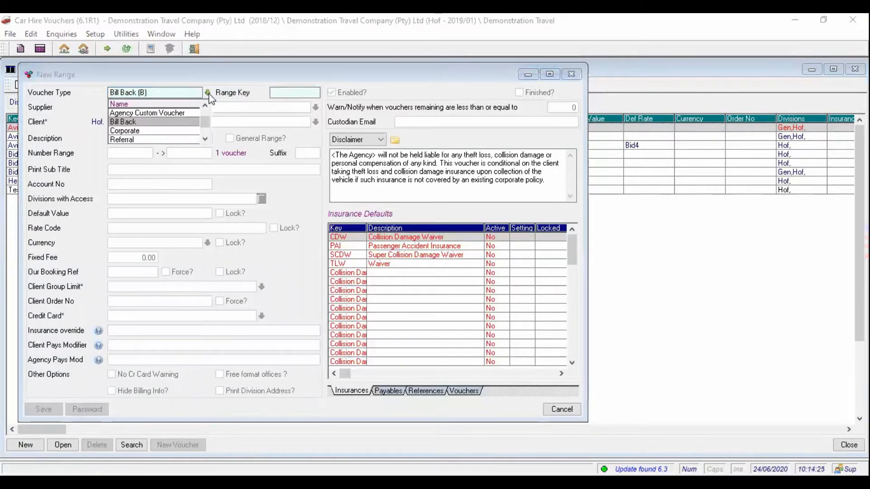
{"action": "left_click", "coordinate": [145, 124]}
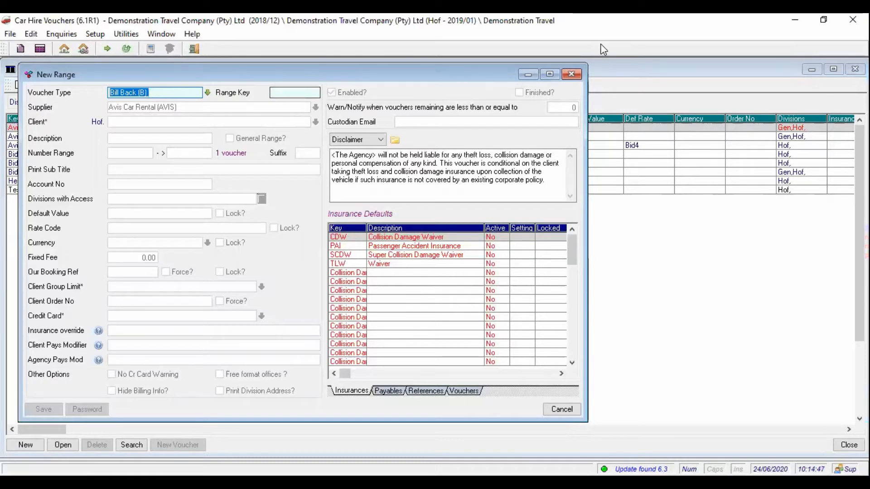
{"action": "left_click", "coordinate": [292, 91]}
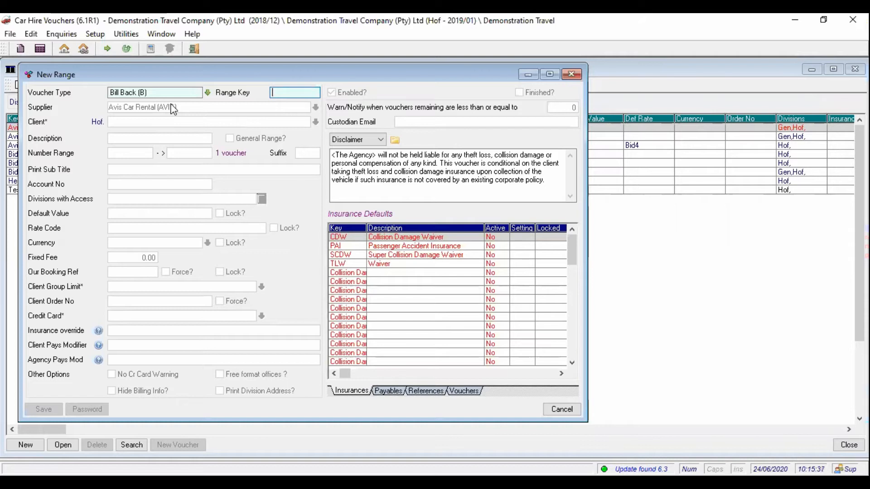
{"action": "type", "text": "Bud200"}
{"action": "key", "text": "Tab"}
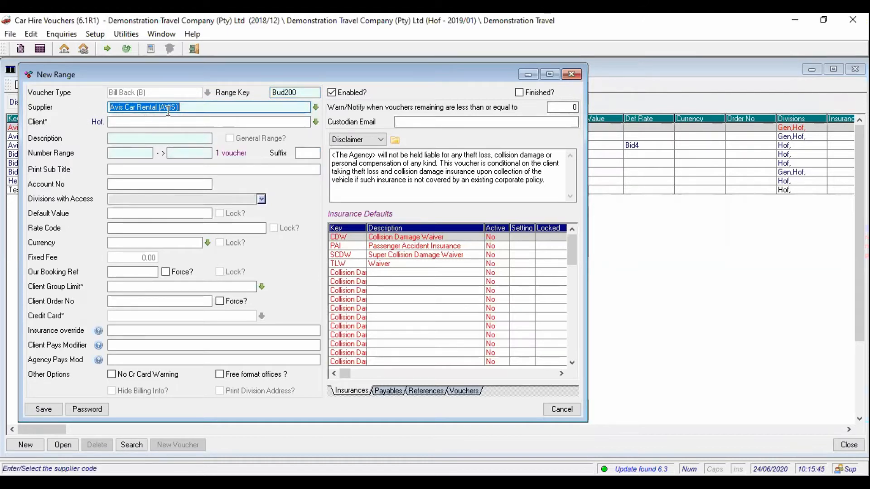
{"action": "key", "text": "Tab"}
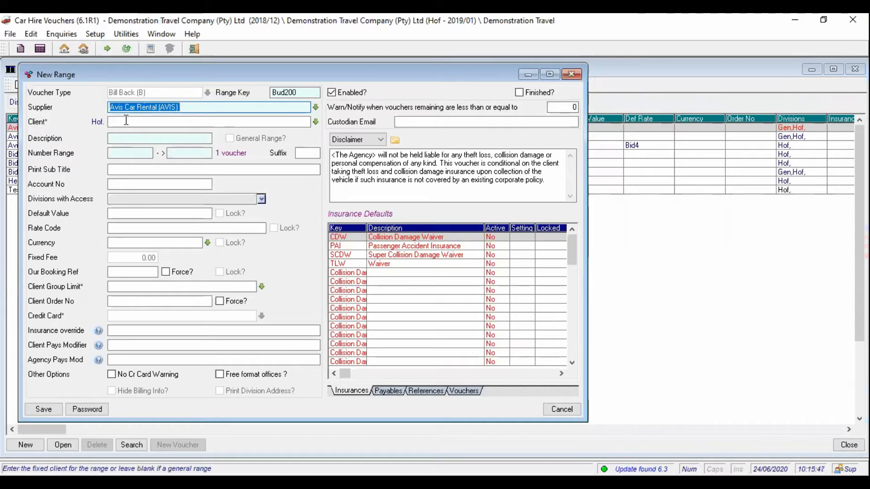
Go through the client, description, number range, print sub title and account number fields of the new range.
{"action": "left_click", "coordinate": [116, 123]}
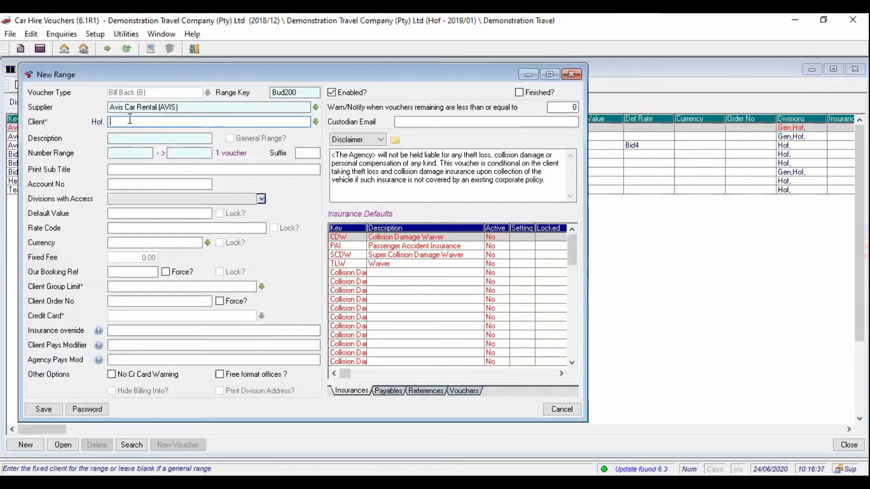
{"action": "key", "text": "Tab"}
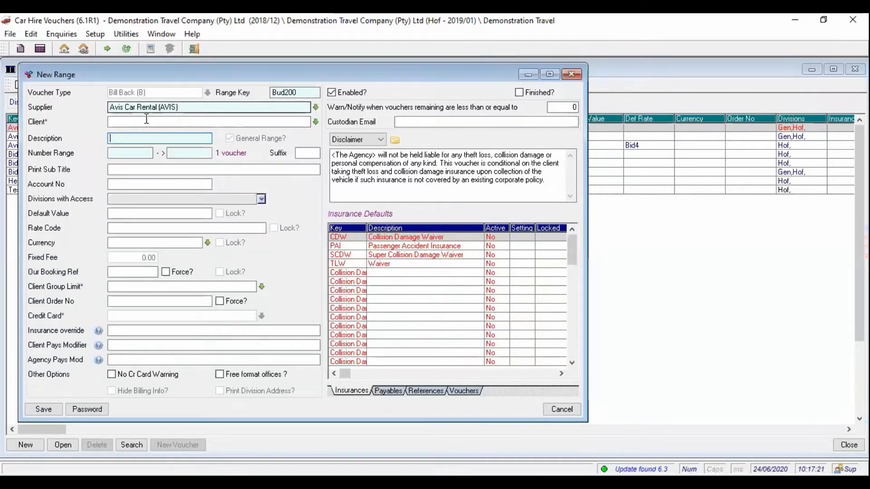
{"action": "left_click", "coordinate": [119, 152]}
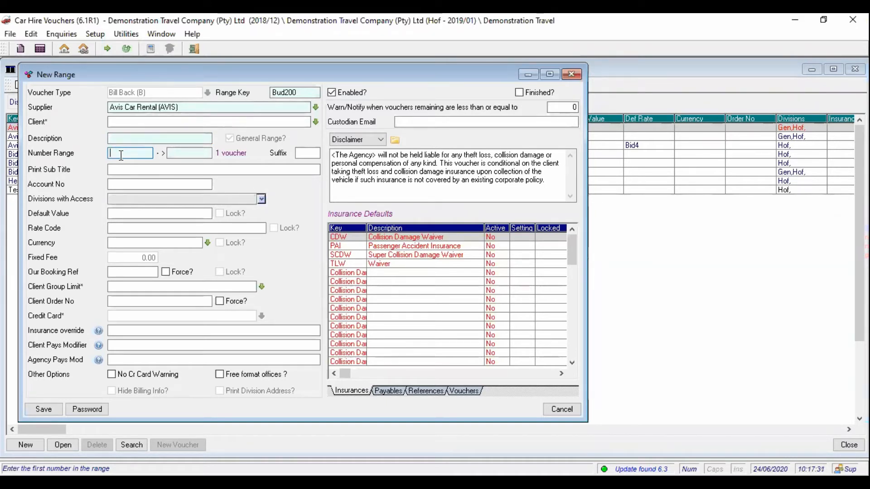
{"action": "left_click", "coordinate": [190, 155]}
{"action": "left_click", "coordinate": [142, 154]}
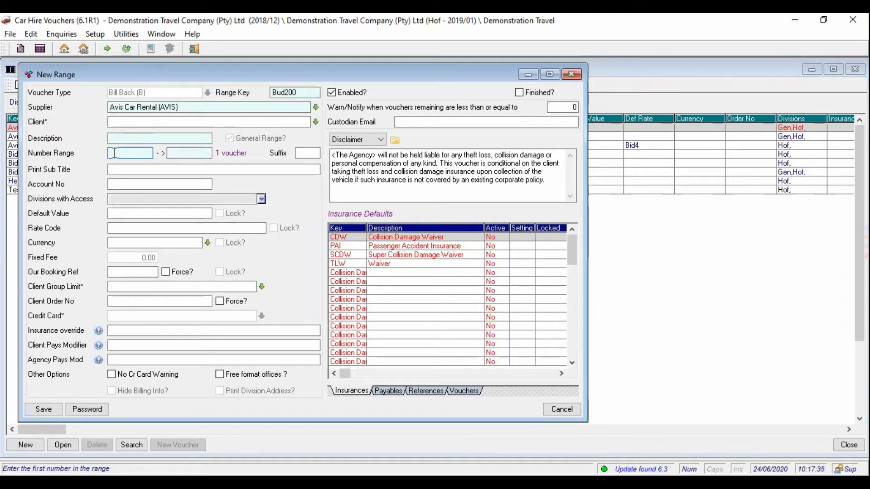
{"action": "key", "text": "Tab"}
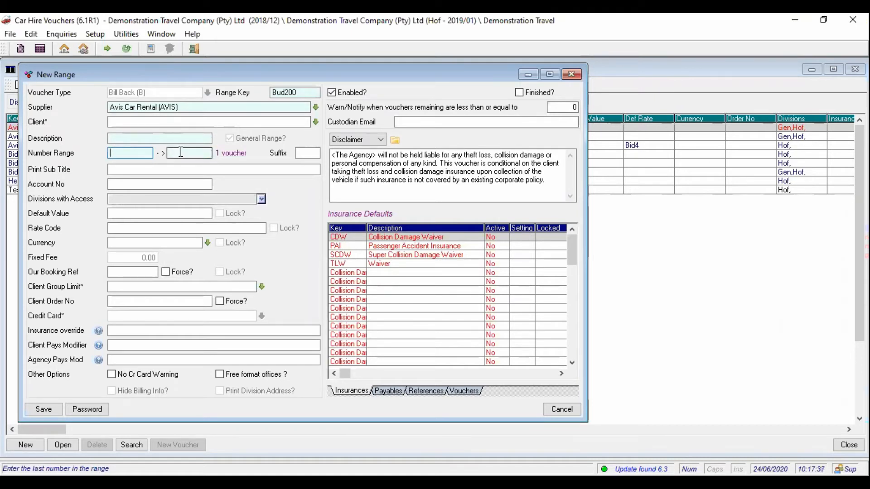
{"action": "left_click", "coordinate": [204, 155]}
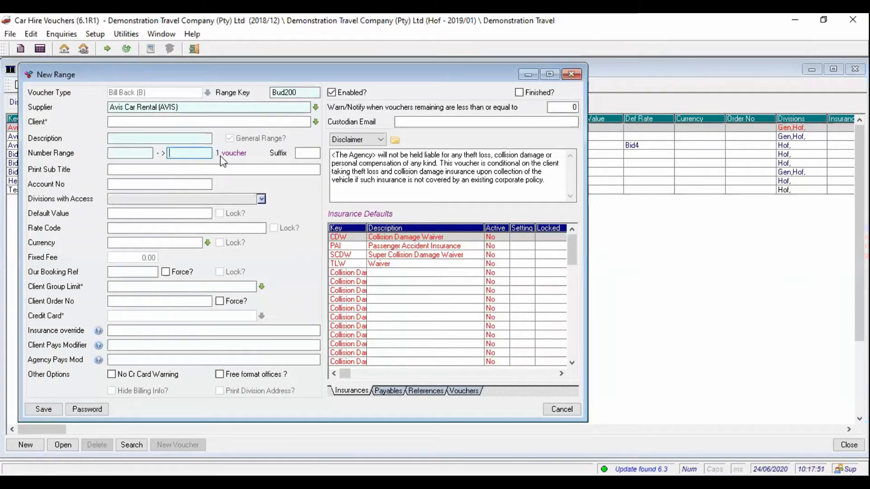
{"action": "left_click", "coordinate": [120, 172]}
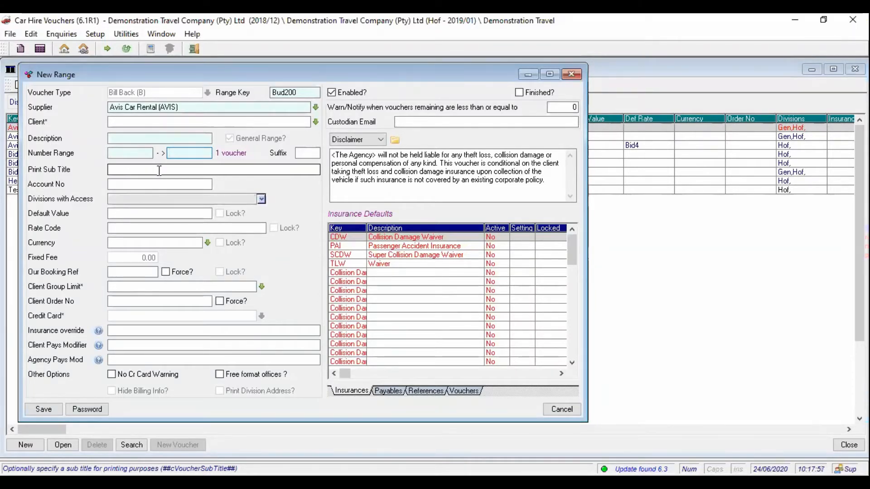
{"action": "left_click", "coordinate": [123, 184]}
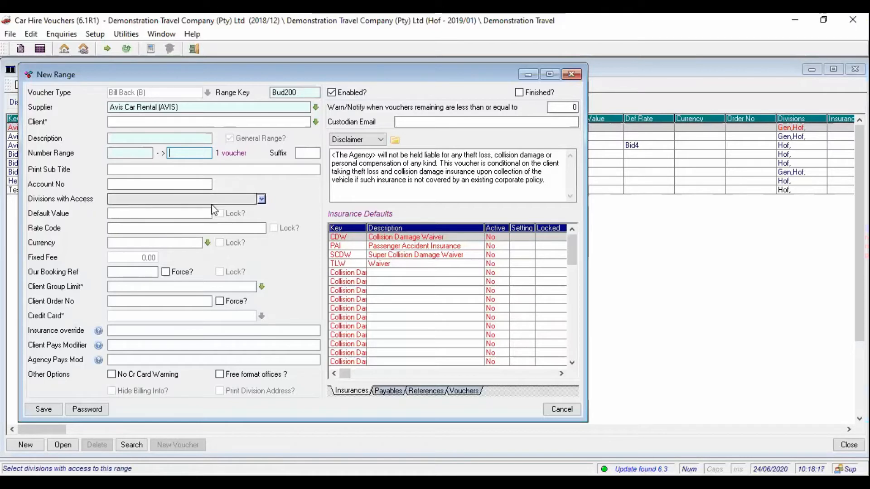
Look at the divisions that can be given access to the range and discard the unsaved range.
{"action": "left_click", "coordinate": [261, 199]}
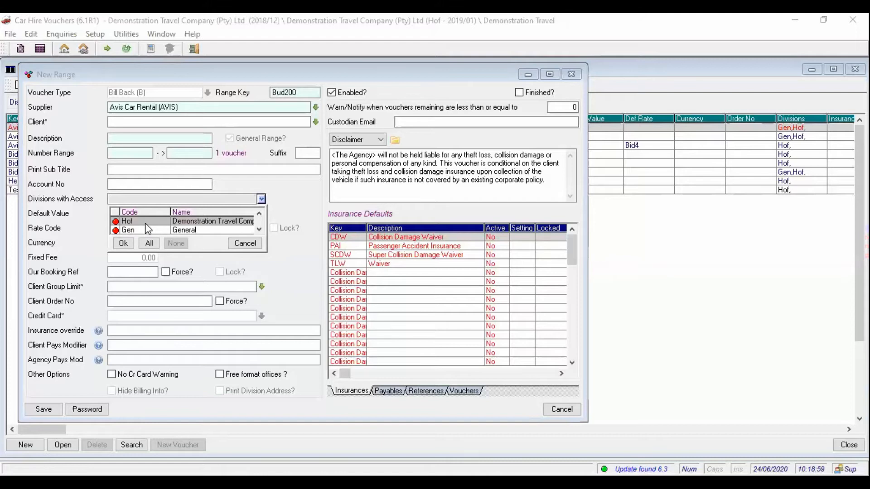
{"action": "left_click", "coordinate": [149, 243]}
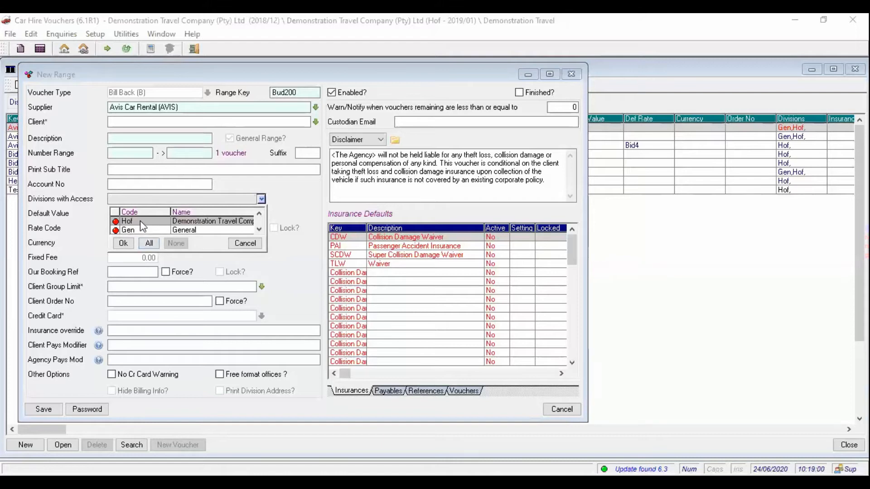
{"action": "left_click", "coordinate": [123, 244]}
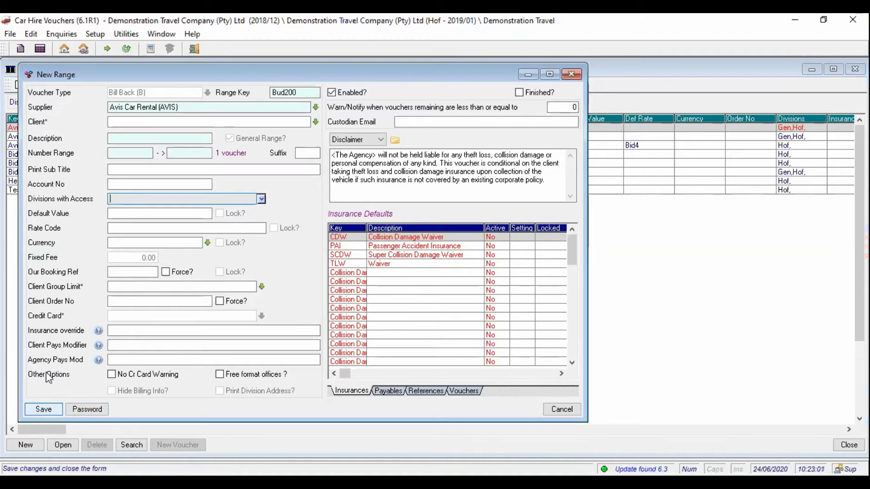
{"action": "left_click", "coordinate": [572, 74]}
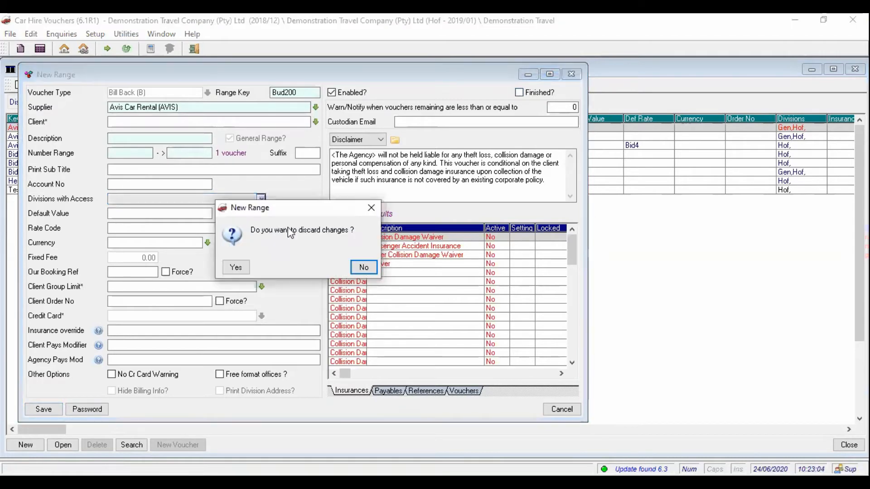
{"action": "left_click", "coordinate": [233, 271]}
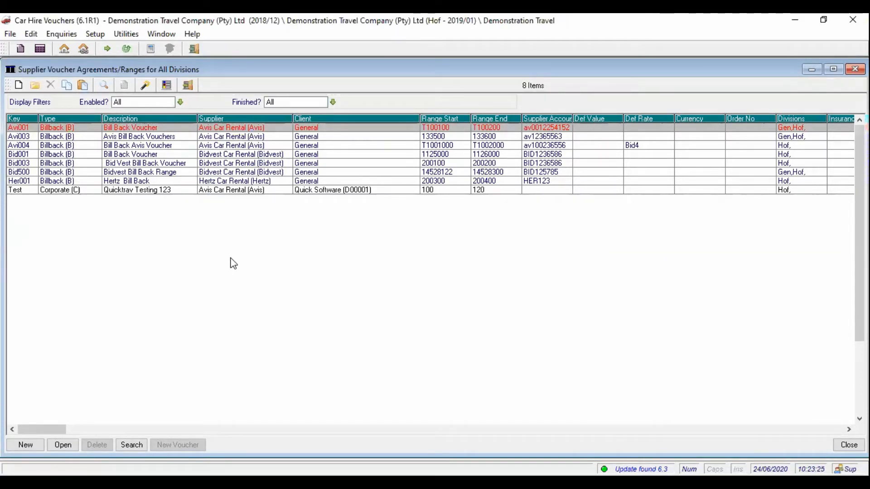
Close the voucher ranges list and expand the Voucher Capture Settings in the application setup options.
{"action": "left_click", "coordinate": [191, 85]}
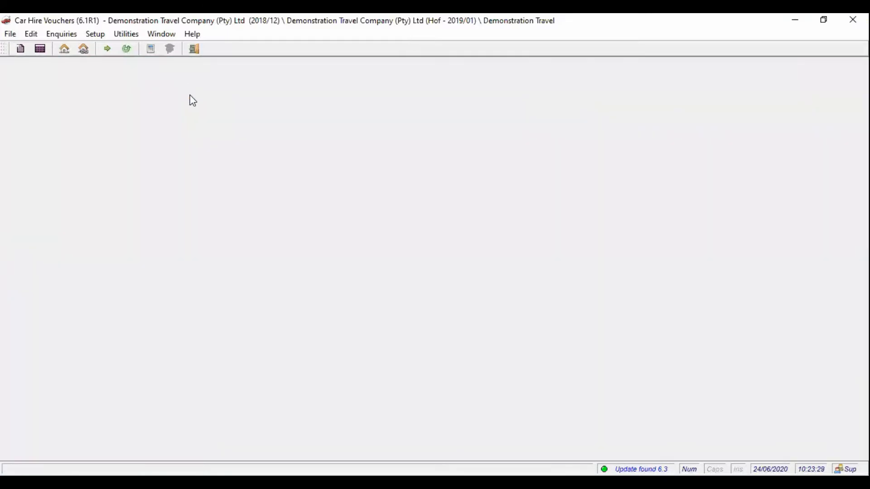
{"action": "left_click", "coordinate": [94, 35]}
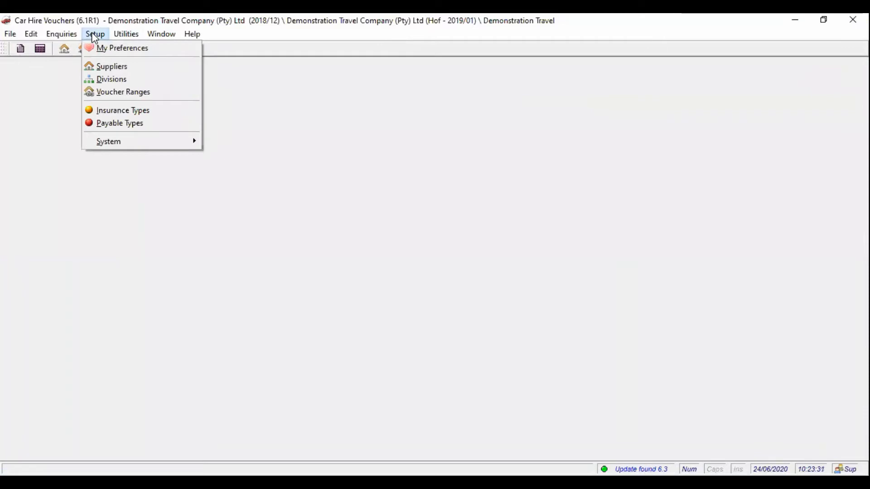
{"action": "mouse_move", "coordinate": [107, 147]}
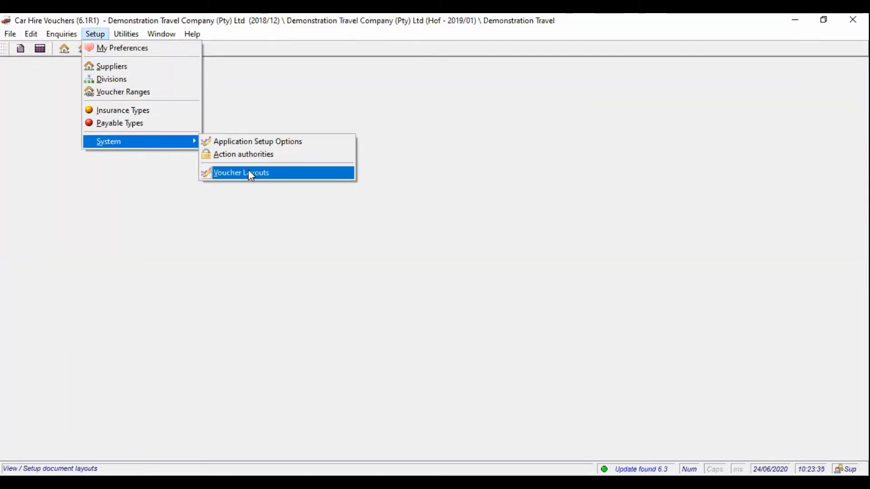
{"action": "left_click", "coordinate": [259, 143]}
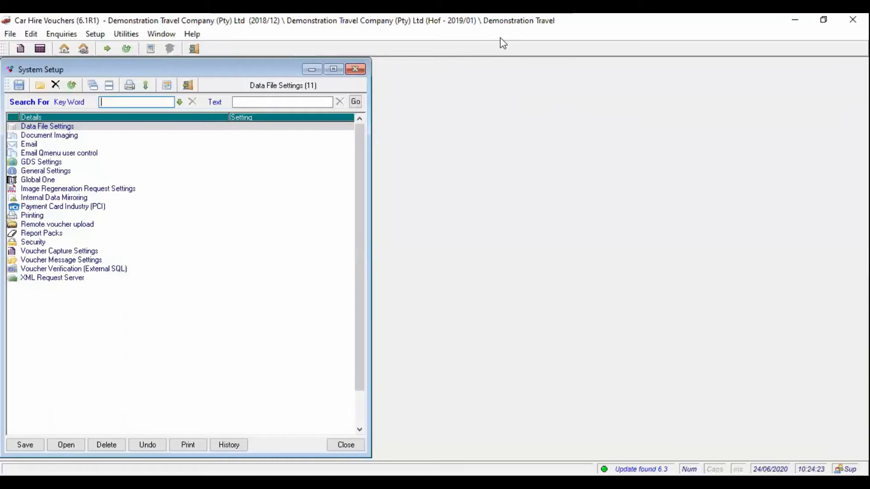
{"action": "double_click", "coordinate": [68, 251]}
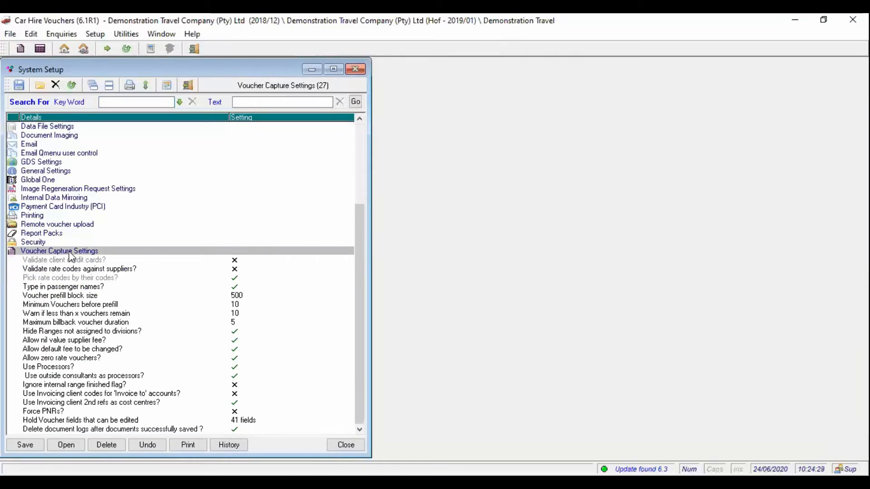
Examine the individual voucher capture settings down to the list of editable hold voucher fields.
{"action": "left_click", "coordinate": [75, 266]}
{"action": "key", "text": "Down"}
{"action": "key", "text": "Down"}
{"action": "key", "text": "Down"}
{"action": "key", "text": "Down"}
{"action": "key", "text": "Down"}
{"action": "key", "text": "Down"}
{"action": "key", "text": "Down"}
{"action": "key", "text": "Down"}
{"action": "key", "text": "Down"}
{"action": "key", "text": "Down"}
{"action": "key", "text": "Down"}
{"action": "key", "text": "Down"}
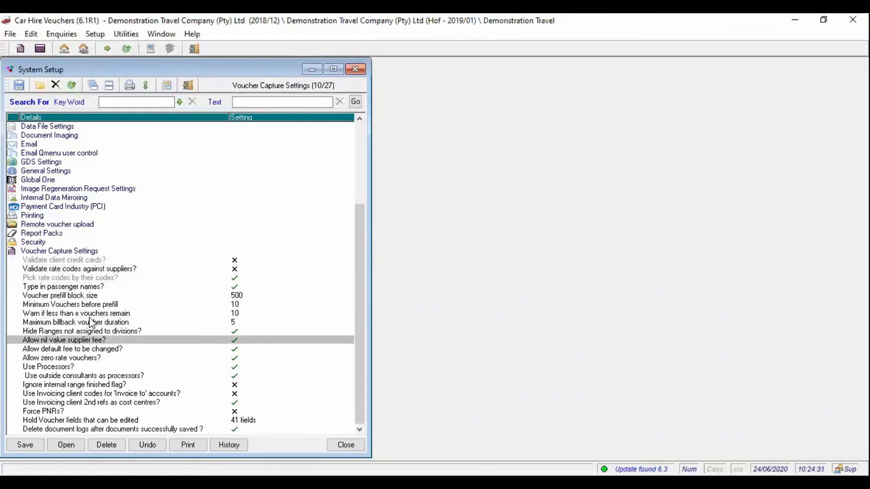
{"action": "key", "text": "Down"}
{"action": "key", "text": "Down"}
{"action": "key", "text": "Down"}
{"action": "key", "text": "Down"}
{"action": "key", "text": "Down"}
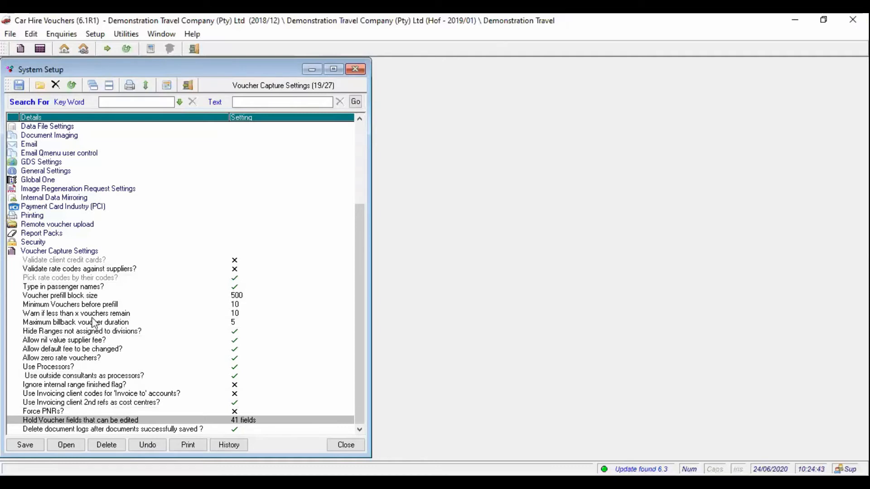
Exclude Start Time from the hold voucher fields that can be edited and save the system setup.
{"action": "double_click", "coordinate": [90, 425]}
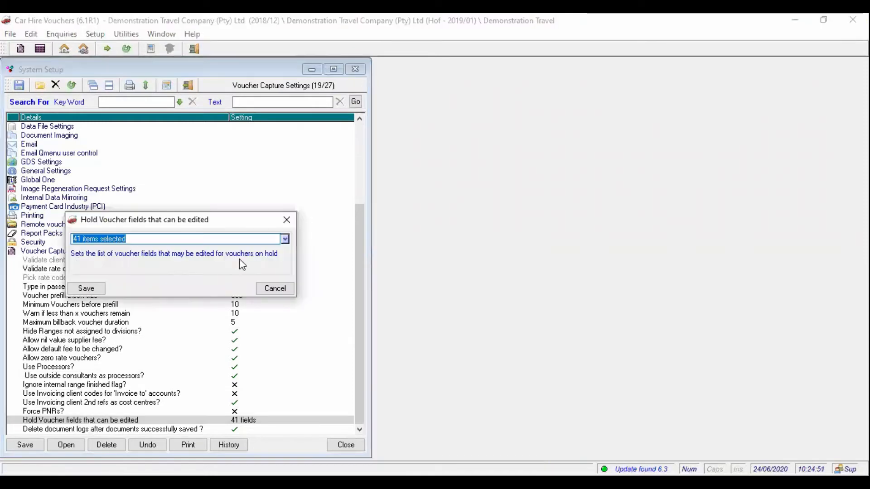
{"action": "left_click", "coordinate": [284, 239]}
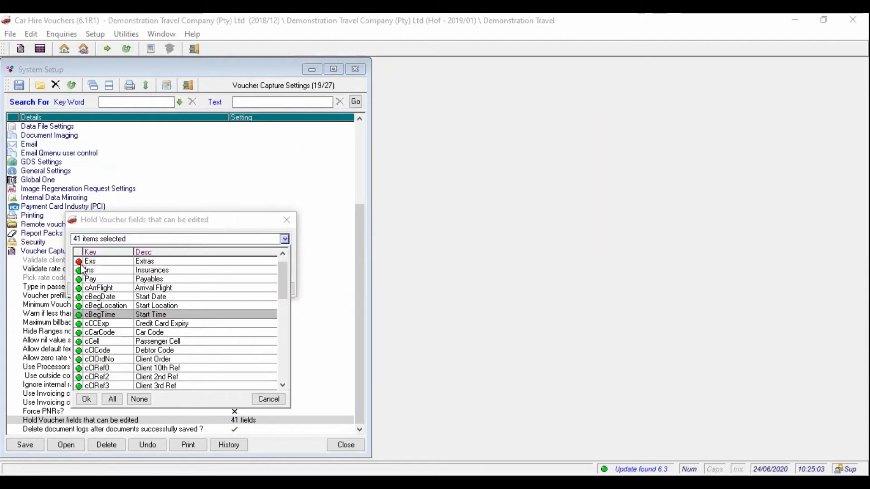
{"action": "left_click", "coordinate": [96, 318]}
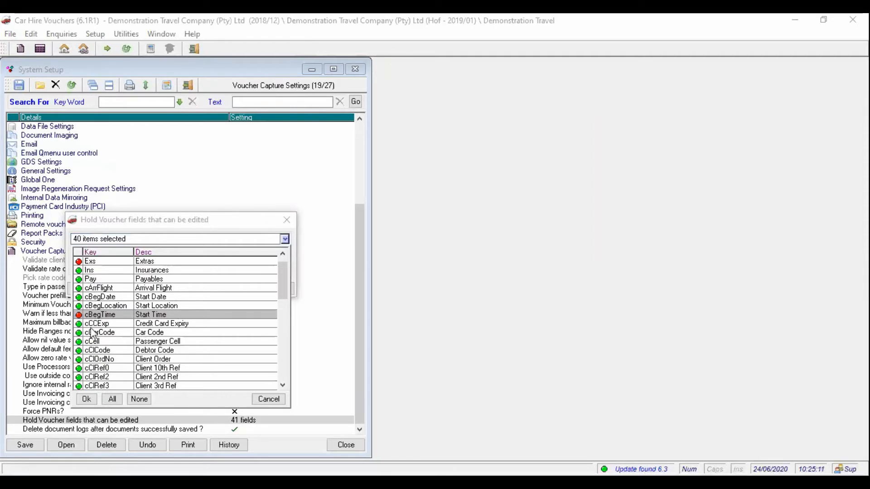
{"action": "left_click", "coordinate": [86, 400]}
{"action": "left_click", "coordinate": [94, 287]}
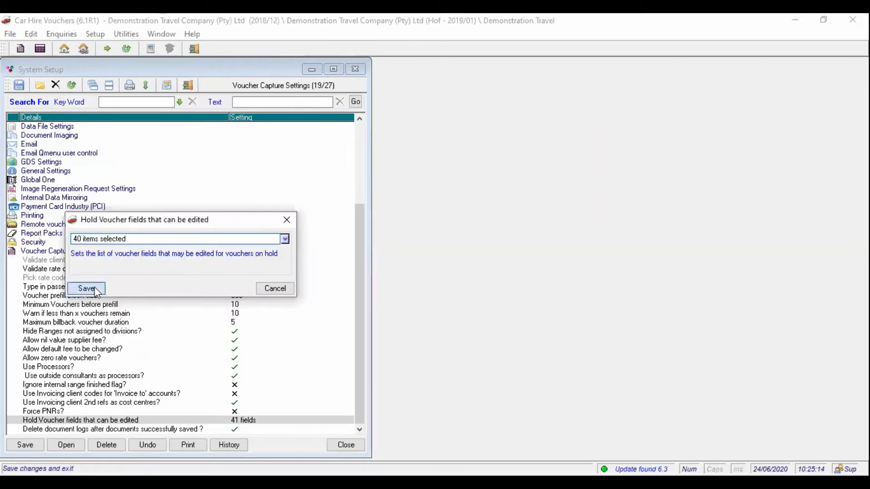
{"action": "left_click", "coordinate": [26, 445]}
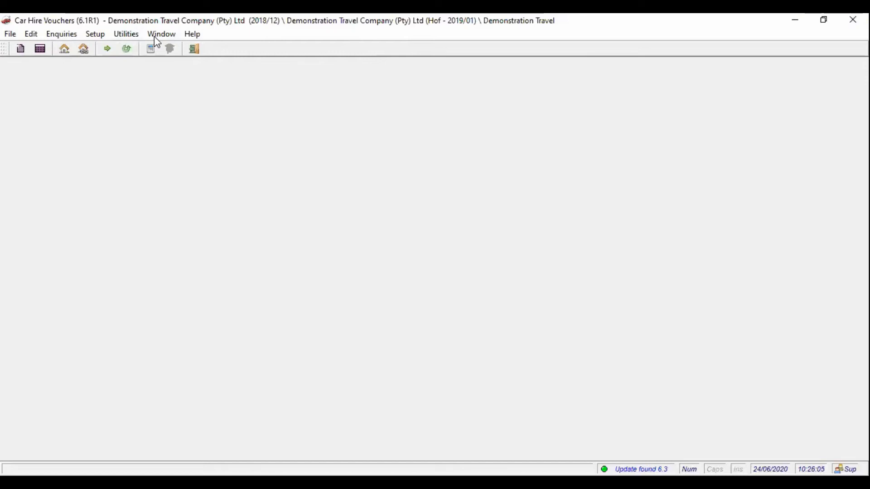
Open a new voucher form for capture.
{"action": "left_click", "coordinate": [10, 34]}
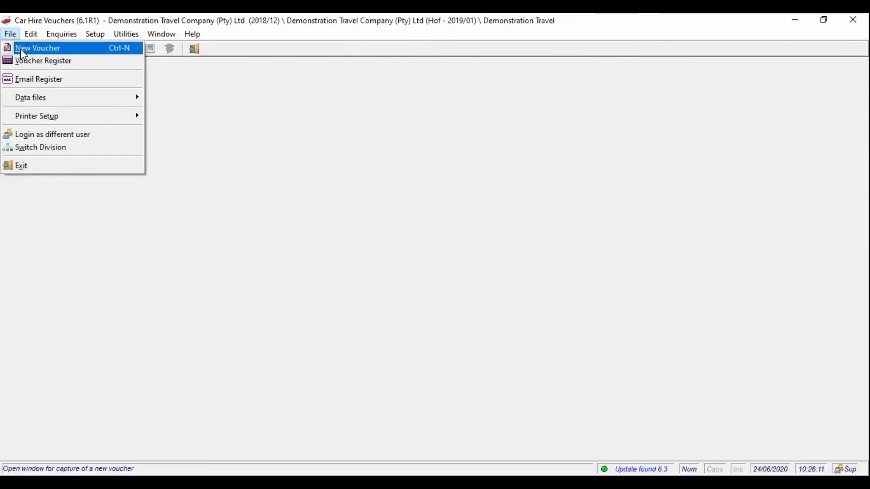
{"action": "left_click", "coordinate": [22, 53]}
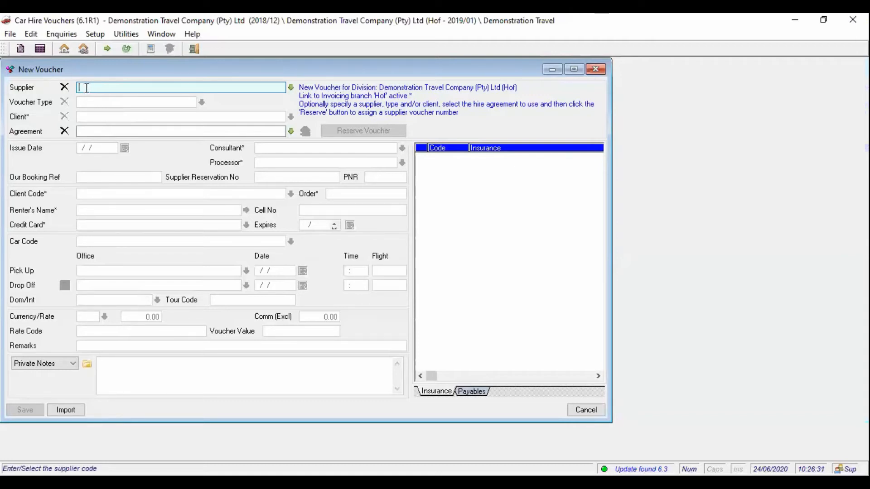
Set the new voucher's supplier to Avis Car Rental and its voucher type to Bill Back.
{"action": "left_click", "coordinate": [291, 88]}
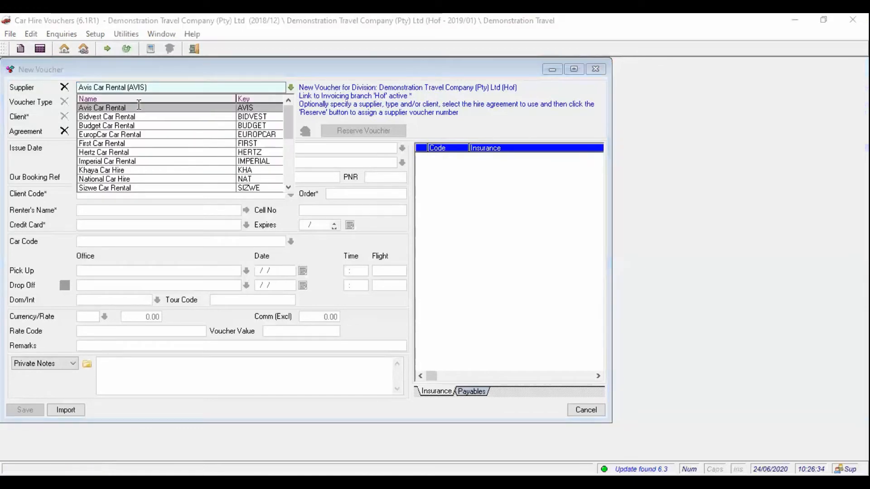
{"action": "left_click", "coordinate": [136, 107]}
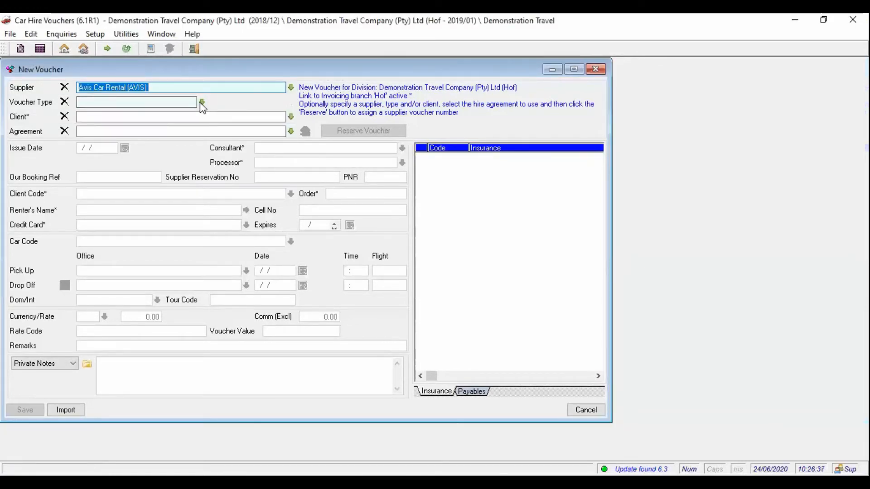
{"action": "left_click", "coordinate": [202, 102]}
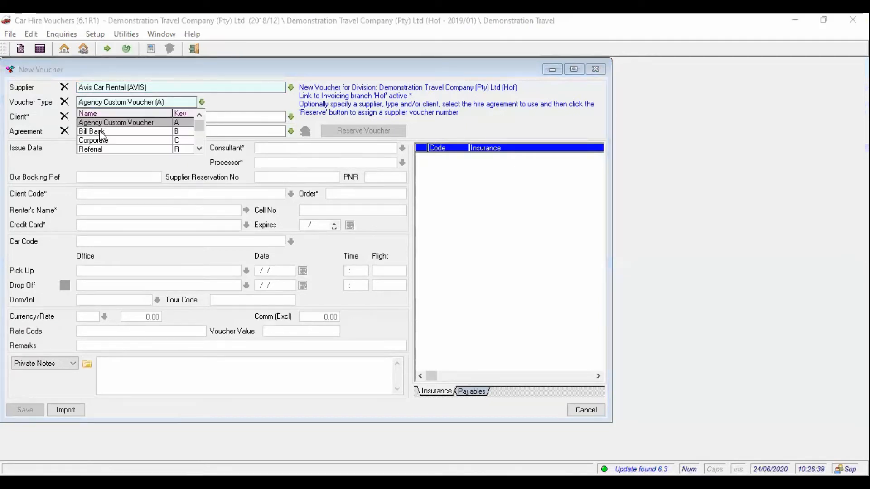
{"action": "left_click", "coordinate": [100, 132]}
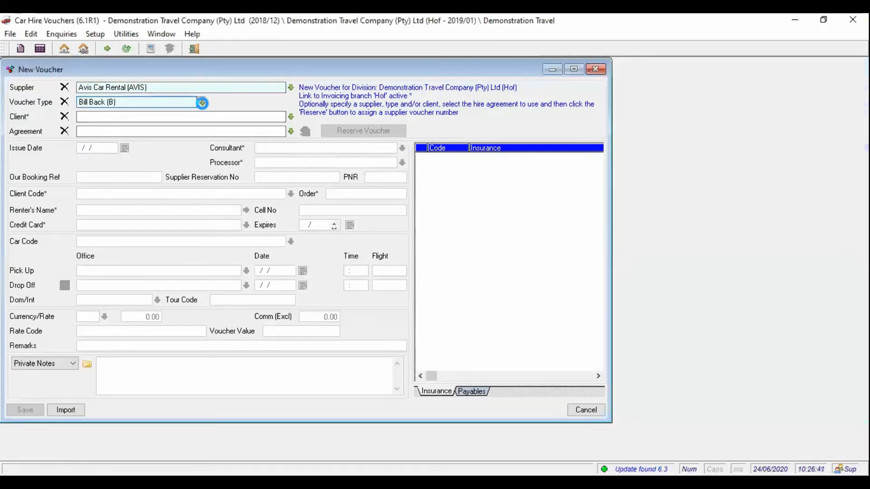
{"action": "left_click", "coordinate": [202, 104]}
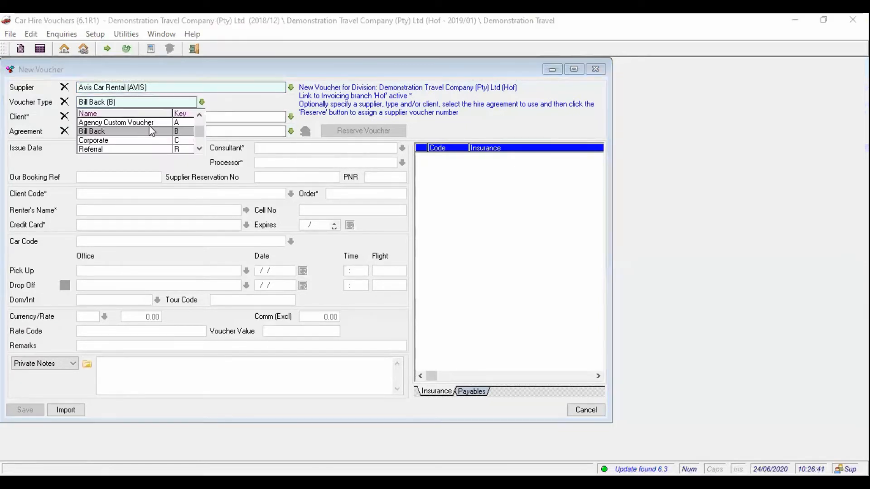
{"action": "left_click", "coordinate": [115, 130]}
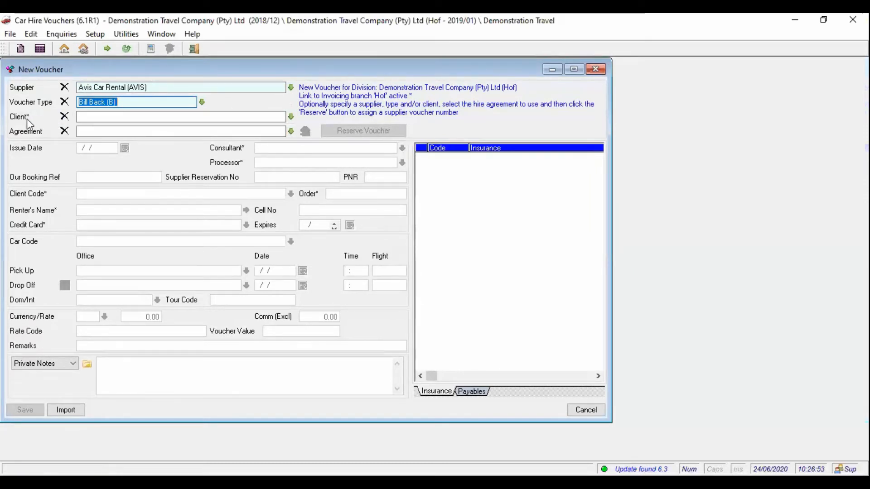
Choose the Avis Bill Back Vouchers agreement (AVI003) for the voucher and reserve a voucher number.
{"action": "left_click", "coordinate": [87, 118]}
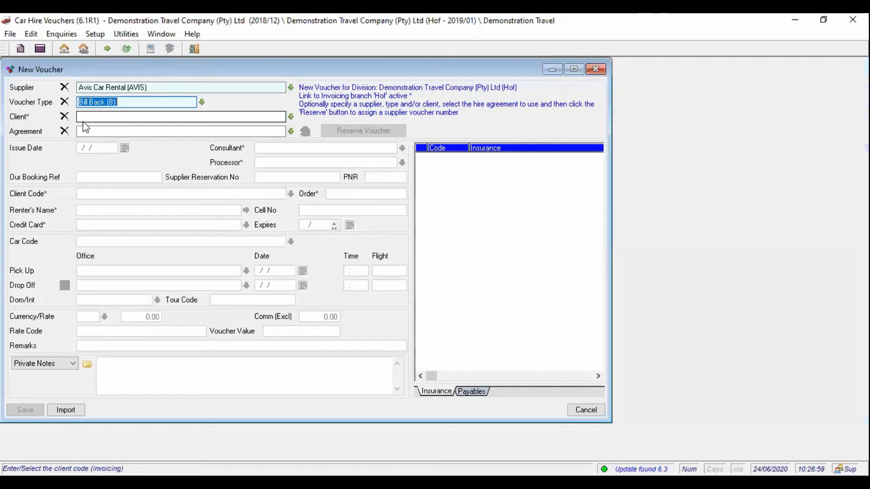
{"action": "left_click", "coordinate": [289, 131]}
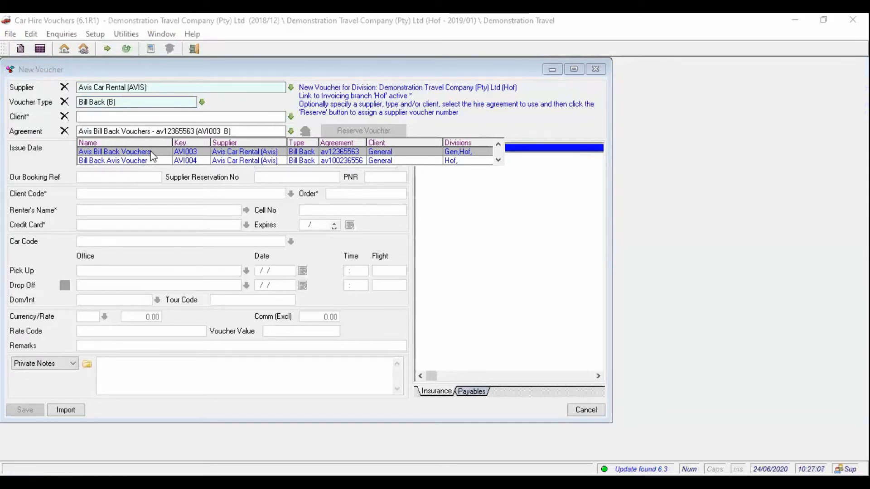
{"action": "double_click", "coordinate": [151, 153]}
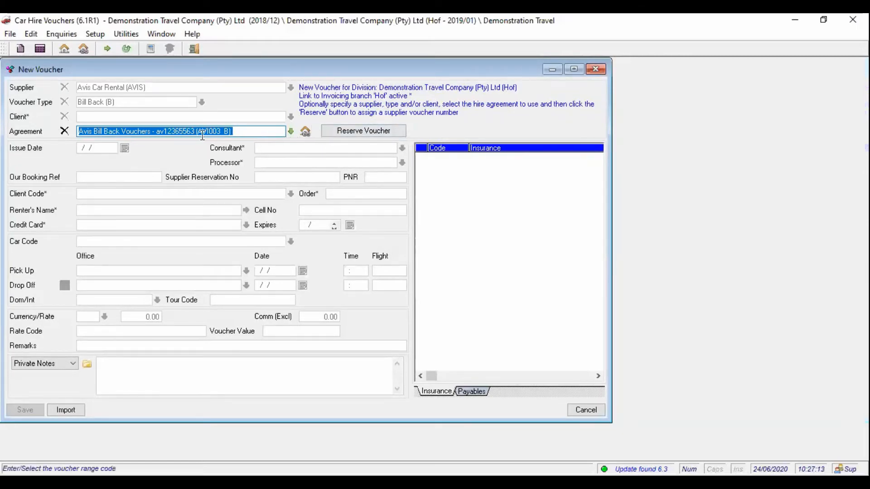
{"action": "left_click", "coordinate": [352, 132]}
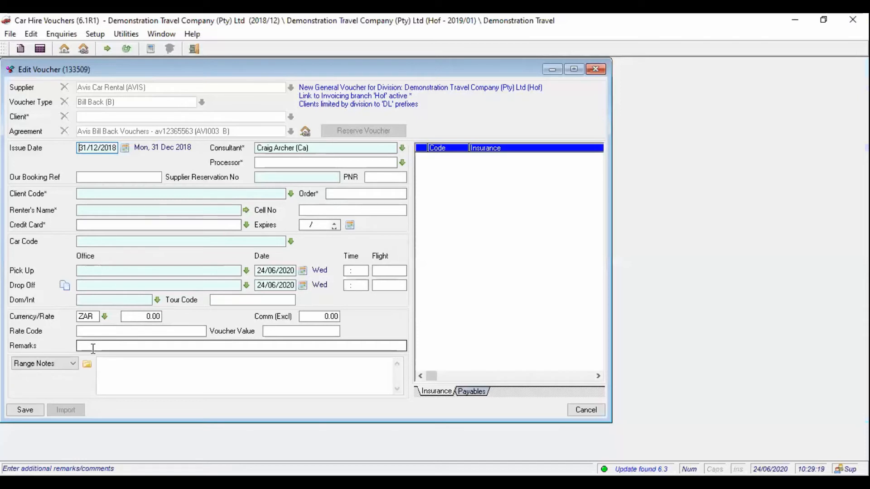
Review the available note types and save options of the reserved voucher, and cancel it without saving.
{"action": "left_click", "coordinate": [73, 366]}
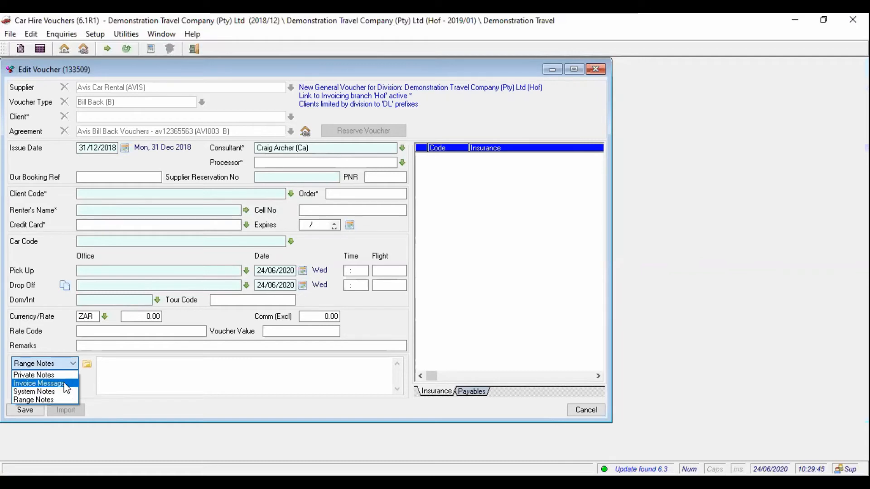
{"action": "left_click", "coordinate": [116, 372]}
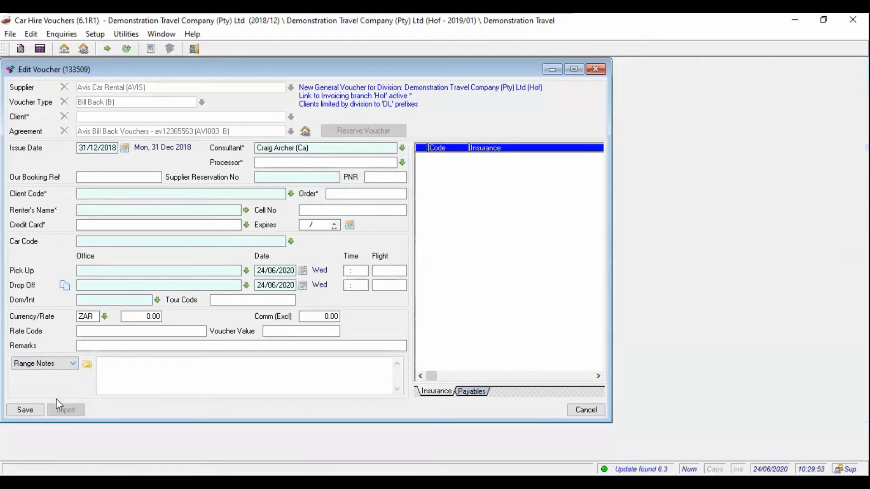
{"action": "left_click", "coordinate": [34, 412]}
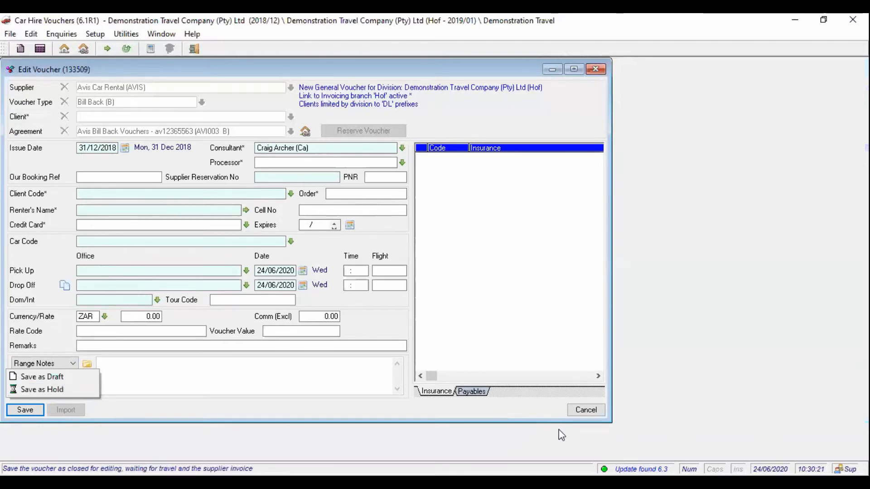
{"action": "left_click", "coordinate": [583, 409]}
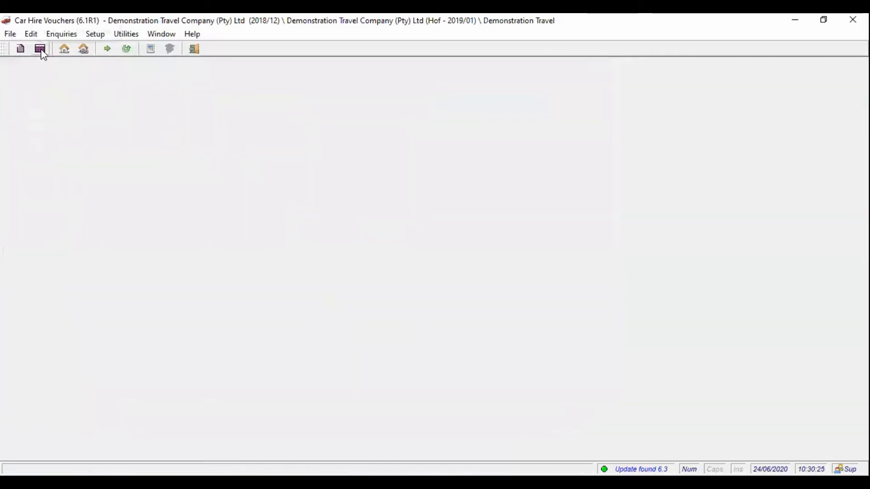
Open the vouchers list and paste a copy of the last hold voucher into a new voucher, discarding the copy.
{"action": "left_click", "coordinate": [175, 44]}
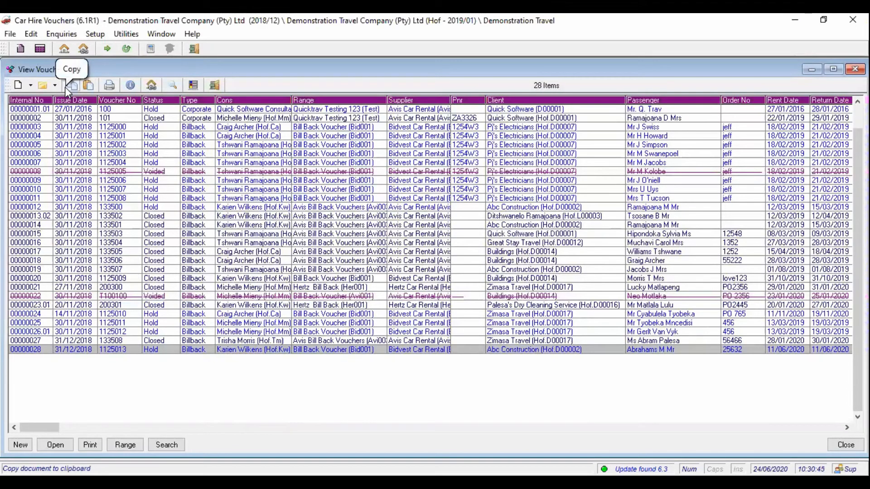
{"action": "left_click", "coordinate": [88, 85]}
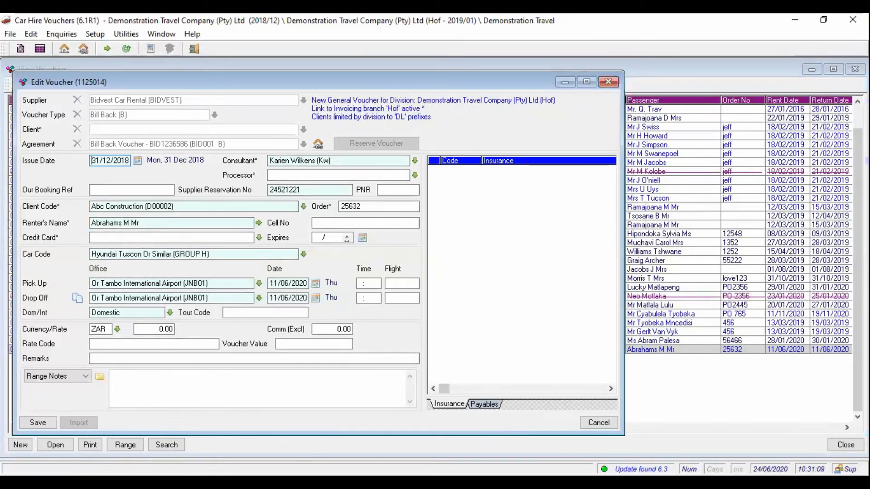
{"action": "left_click", "coordinate": [604, 424]}
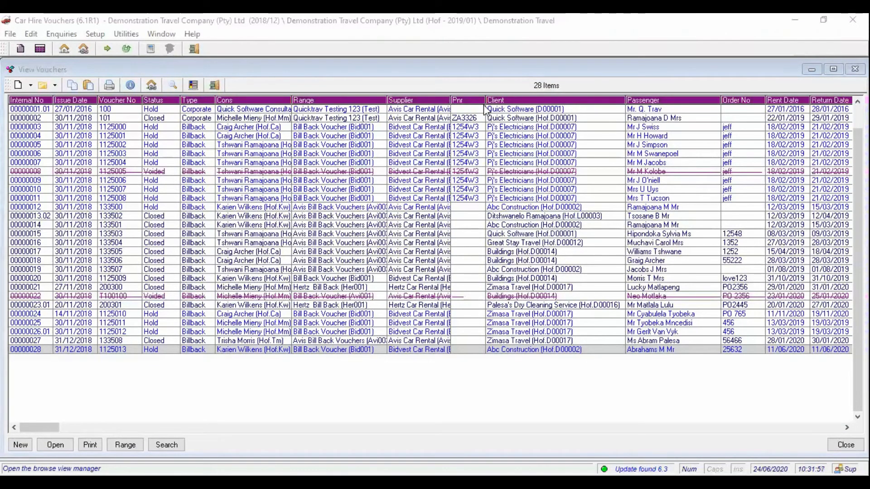
Look over a blank new voucher form and the Rate Code field of the last hold voucher, closing both unsaved.
{"action": "left_click", "coordinate": [20, 49]}
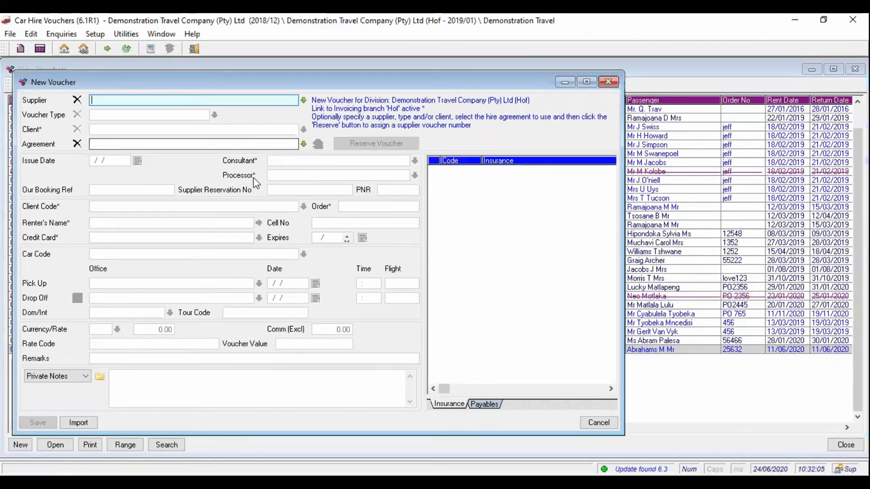
{"action": "left_click", "coordinate": [599, 423]}
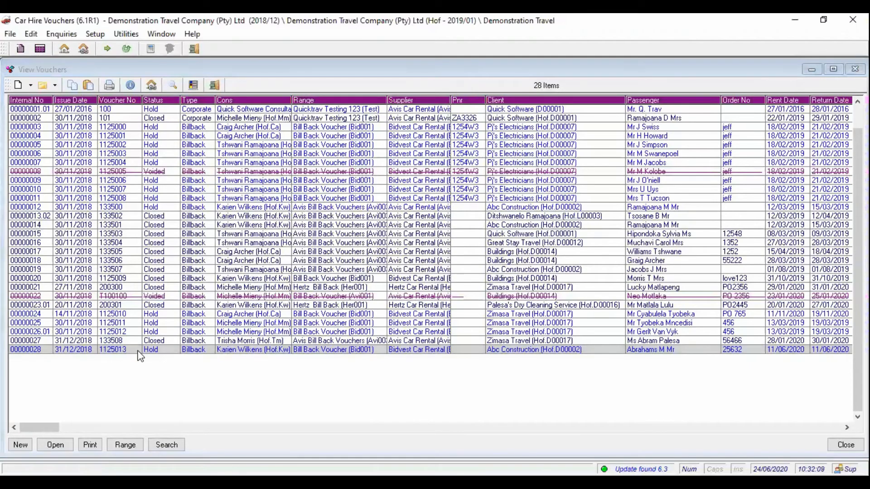
{"action": "double_click", "coordinate": [138, 351]}
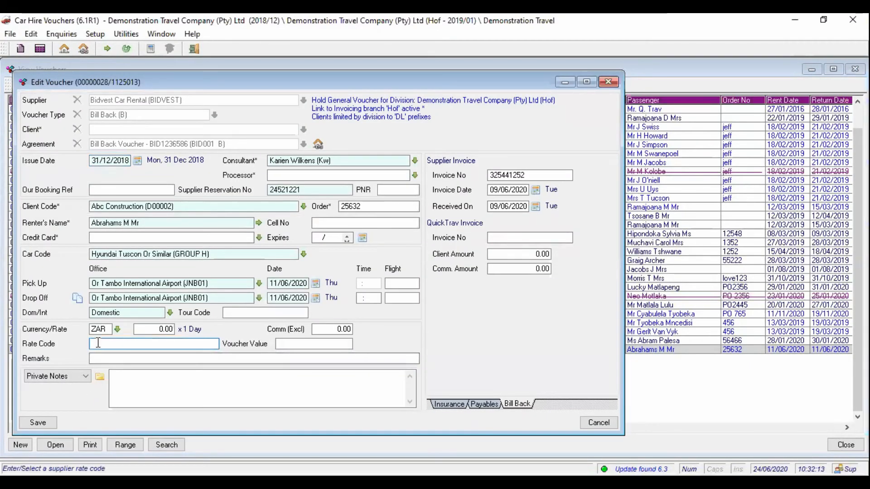
{"action": "left_click", "coordinate": [98, 343]}
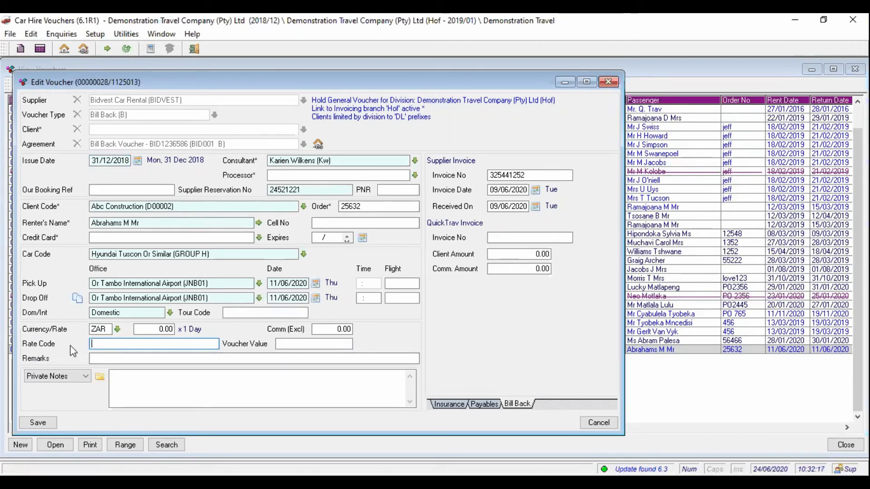
{"action": "left_click", "coordinate": [101, 344]}
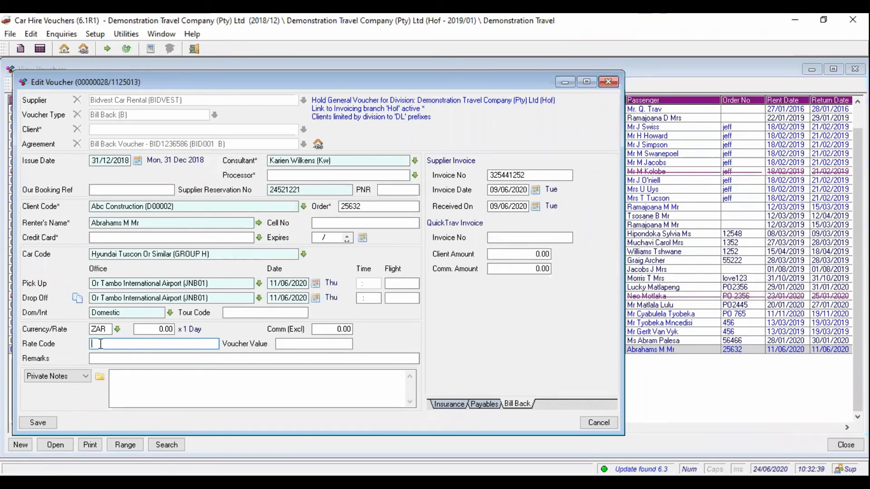
{"action": "left_click", "coordinate": [608, 83]}
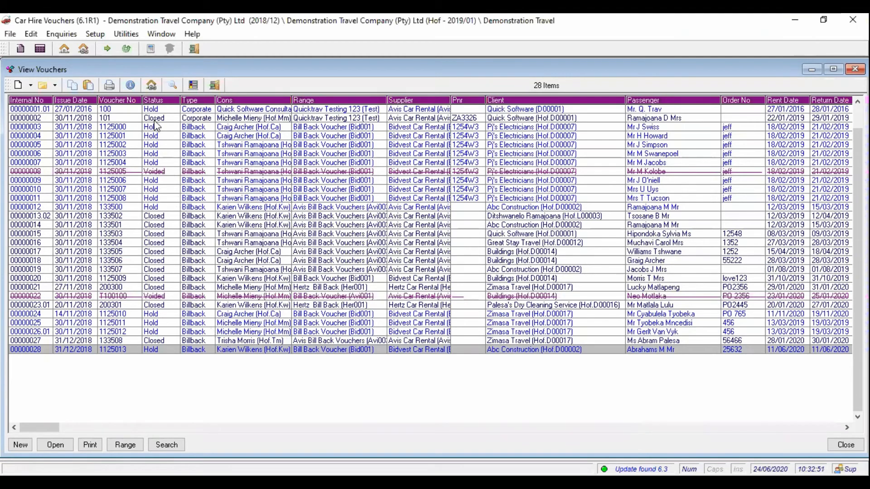
Step up through the vouchers list from the last entry to the first to review the voucher statuses.
{"action": "key", "text": "Up"}
{"action": "key", "text": "Up"}
{"action": "key", "text": "Up"}
{"action": "key", "text": "Up"}
{"action": "key", "text": "Up"}
{"action": "key", "text": "Up"}
{"action": "key", "text": "Up"}
{"action": "key", "text": "Up"}
{"action": "key", "text": "Up"}
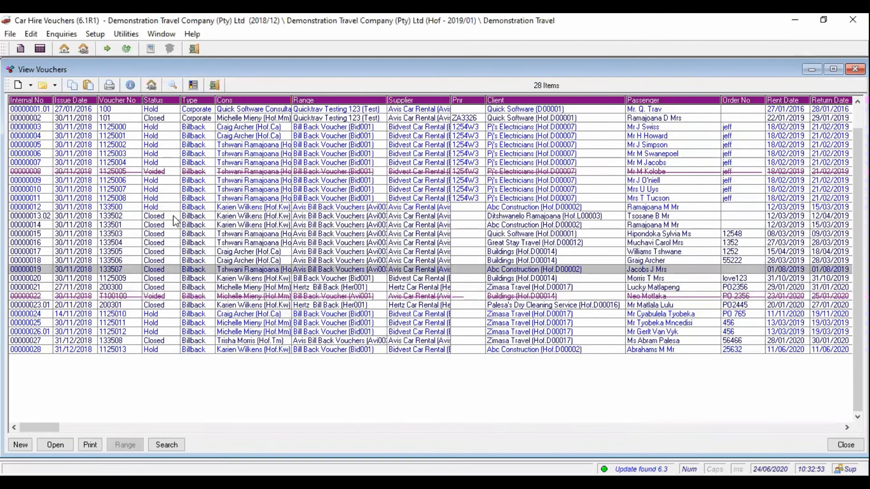
{"action": "key", "text": "Up"}
{"action": "key", "text": "Up"}
{"action": "key", "text": "Up"}
{"action": "key", "text": "Up"}
{"action": "key", "text": "Up"}
{"action": "key", "text": "Up"}
{"action": "key", "text": "Up"}
{"action": "key", "text": "Up"}
{"action": "key", "text": "Up"}
{"action": "key", "text": "Up"}
{"action": "key", "text": "Up"}
{"action": "key", "text": "Up"}
{"action": "key", "text": "Up"}
{"action": "key", "text": "Up"}
{"action": "key", "text": "Up"}
{"action": "key", "text": "Up"}
{"action": "key", "text": "Up"}
{"action": "key", "text": "Up"}
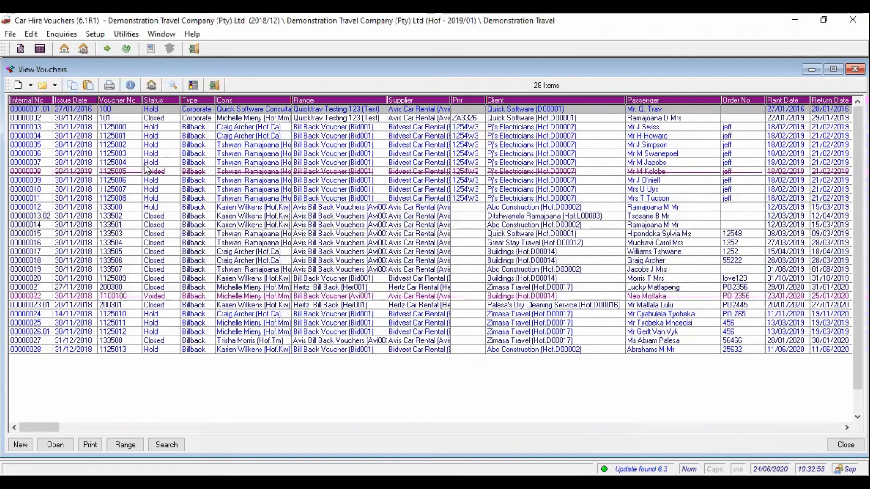
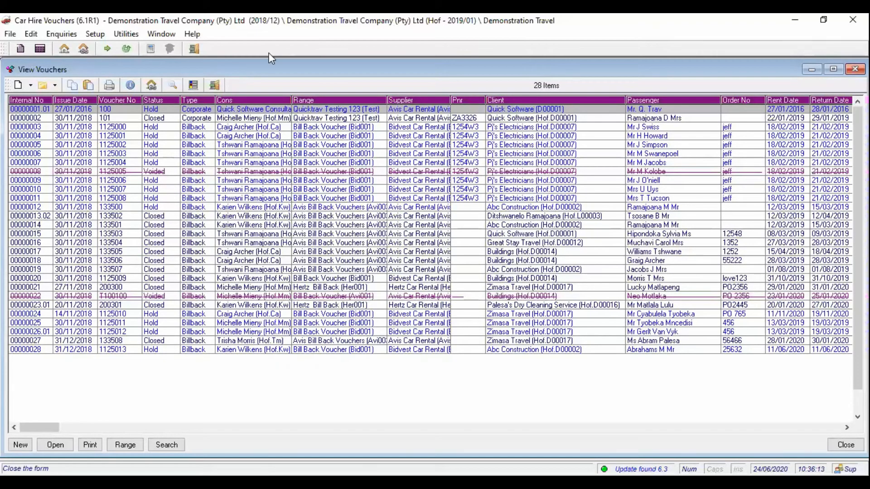
Examine the supplier invoice and QuickTrav invoice fields in the last hold voucher's Bill Back details, and minimize the voucher.
{"action": "double_click", "coordinate": [158, 350]}
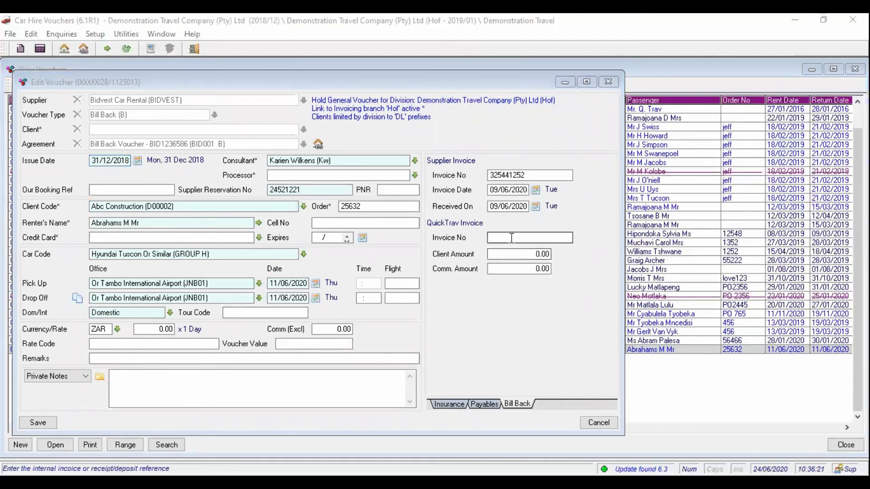
{"action": "left_click", "coordinate": [504, 176]}
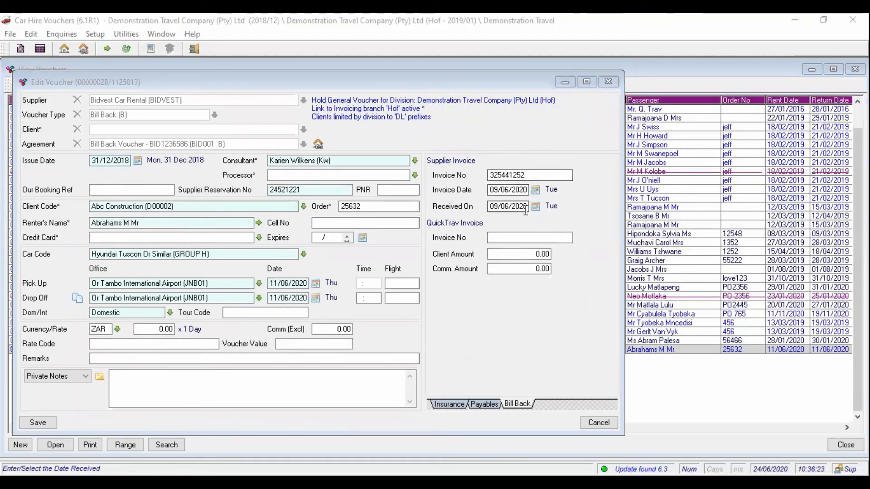
{"action": "left_click", "coordinate": [510, 241]}
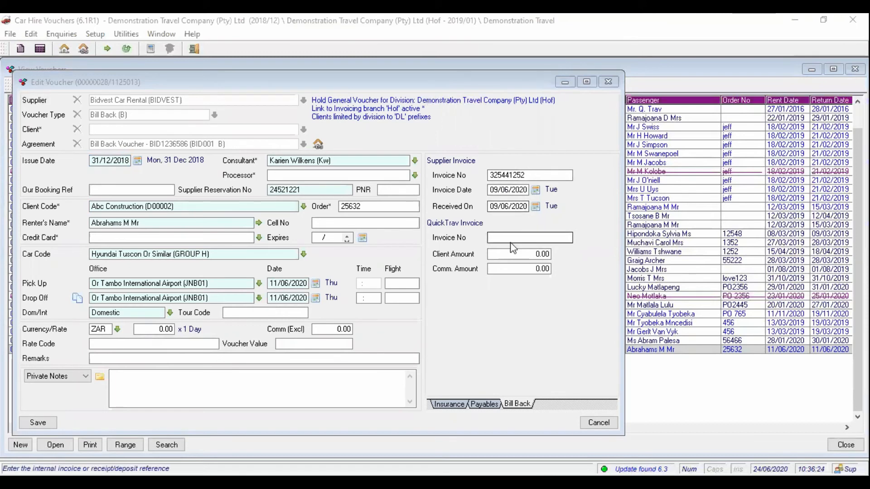
{"action": "left_click", "coordinate": [515, 269]}
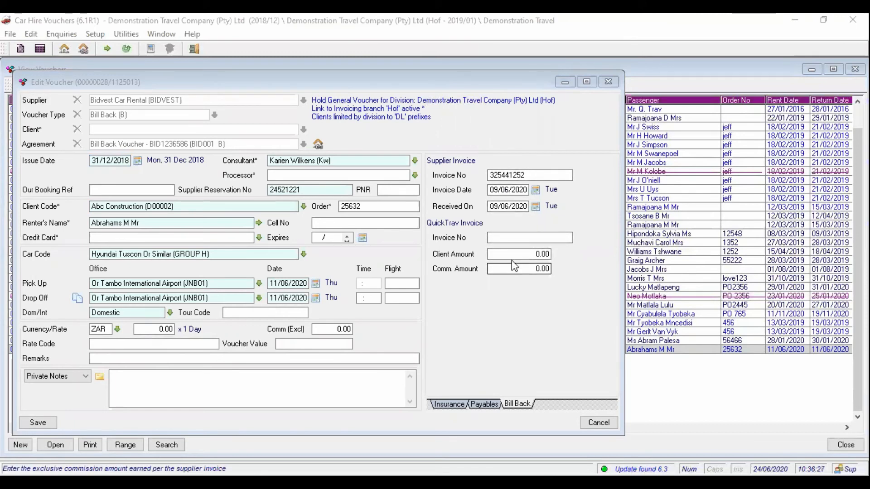
{"action": "left_click", "coordinate": [513, 254]}
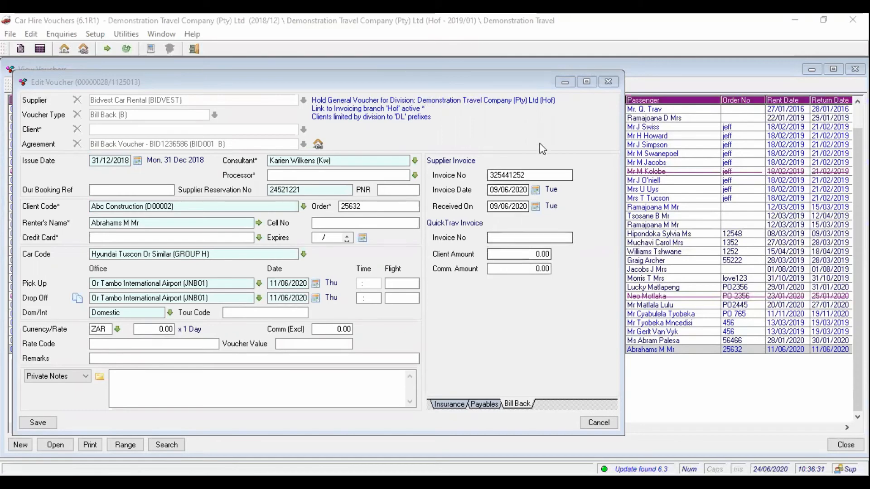
{"action": "left_click", "coordinate": [565, 81]}
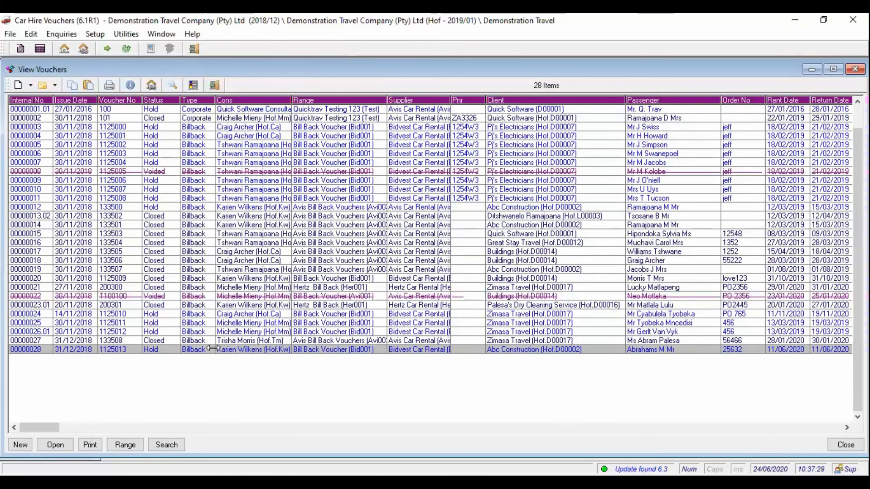
Select the closed voucher just above the last entry, and close and reopen the vouchers list.
{"action": "left_click", "coordinate": [189, 342]}
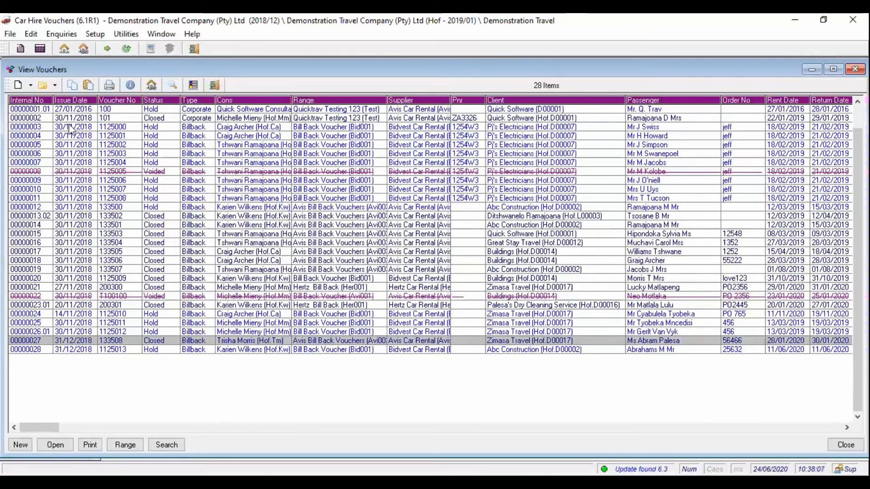
{"action": "left_click", "coordinate": [216, 85]}
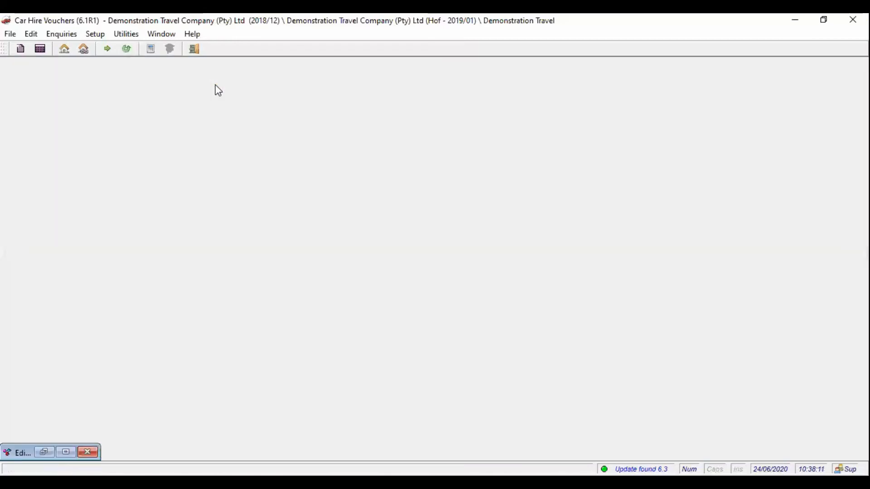
{"action": "left_click", "coordinate": [41, 48]}
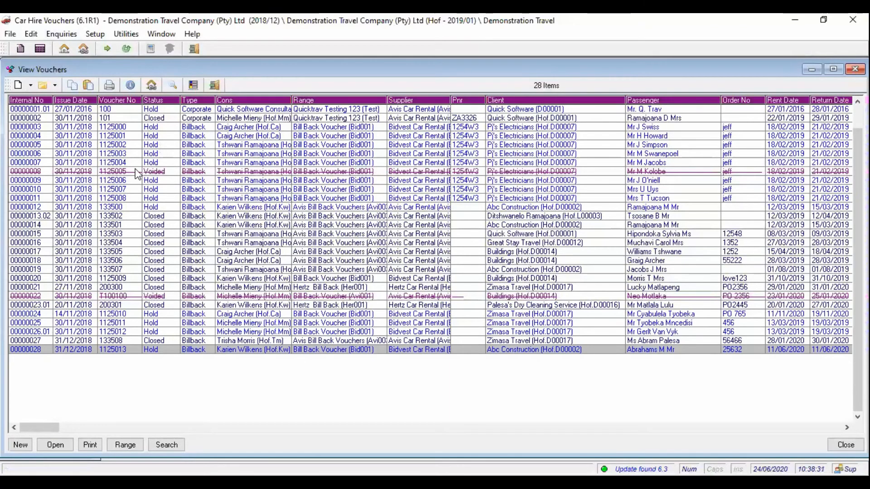
Check the sort and display options for the Status column in the vouchers list, and open the Voucher Query.
{"action": "right_click", "coordinate": [153, 164]}
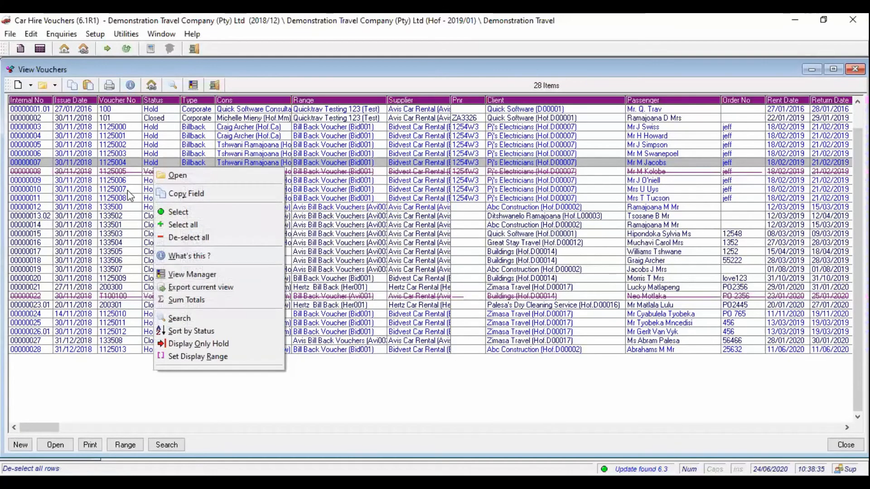
{"action": "left_click", "coordinate": [59, 34]}
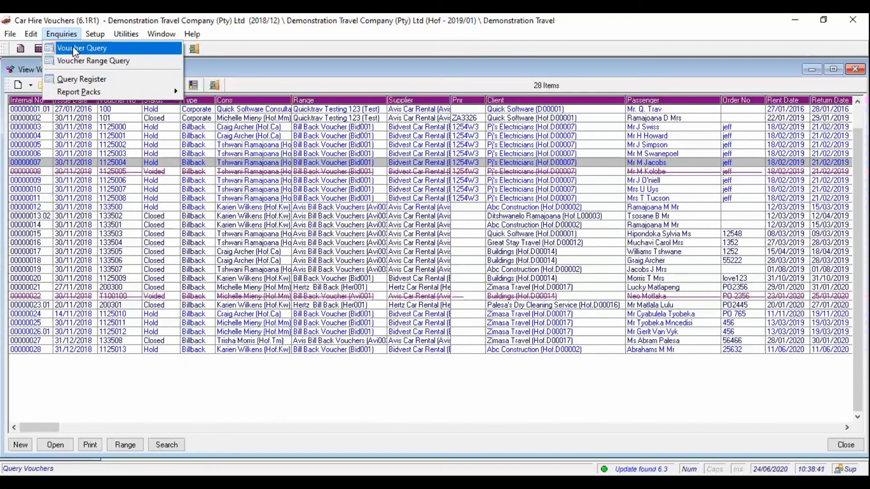
{"action": "left_click", "coordinate": [73, 48]}
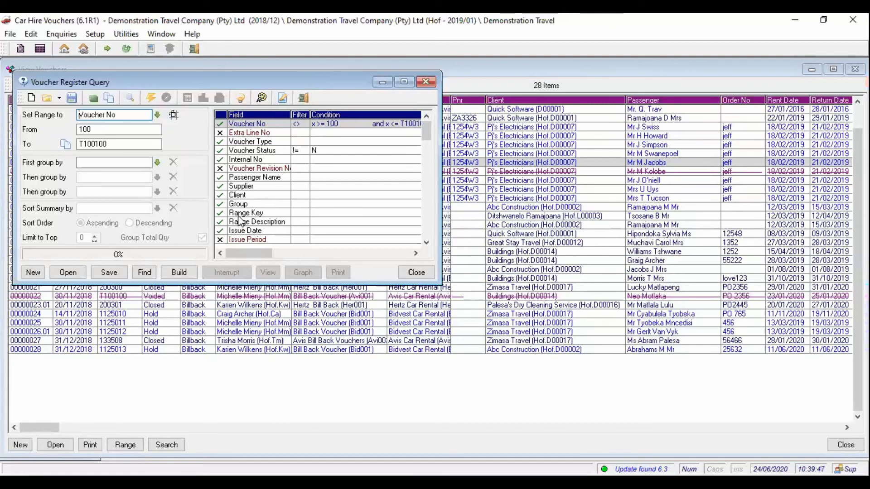
Examine the fields available in the Voucher Register Query, down to the rental location and date fields, and minimize the query.
{"action": "scroll", "coordinate": [244, 213], "scroll_direction": "down", "scroll_amount": 12}
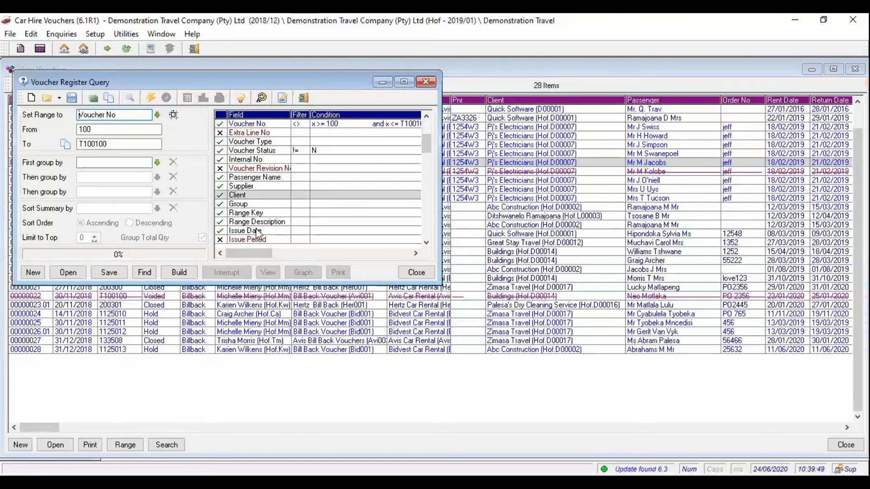
{"action": "scroll", "coordinate": [259, 234], "scroll_direction": "down", "scroll_amount": 2}
{"action": "scroll", "coordinate": [259, 234], "scroll_direction": "up", "scroll_amount": 3}
{"action": "scroll", "coordinate": [258, 233], "scroll_direction": "down", "scroll_amount": 1}
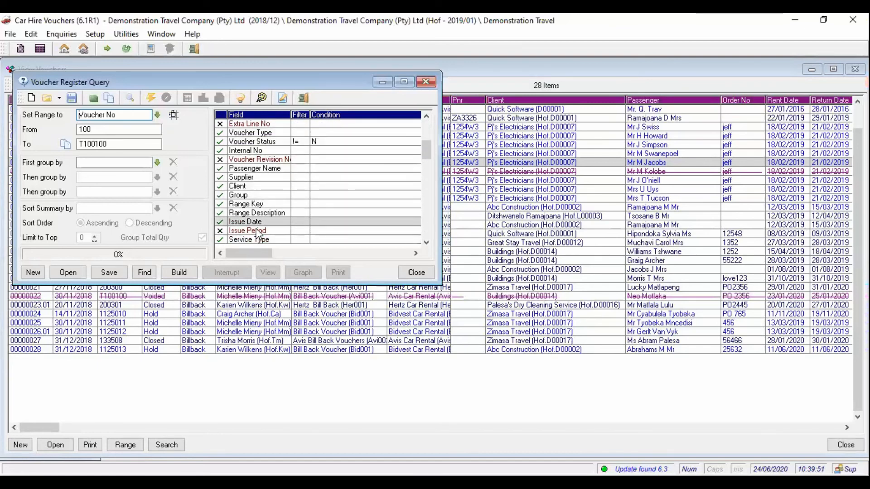
{"action": "scroll", "coordinate": [259, 233], "scroll_direction": "up", "scroll_amount": 1}
{"action": "scroll", "coordinate": [259, 234], "scroll_direction": "down", "scroll_amount": 3}
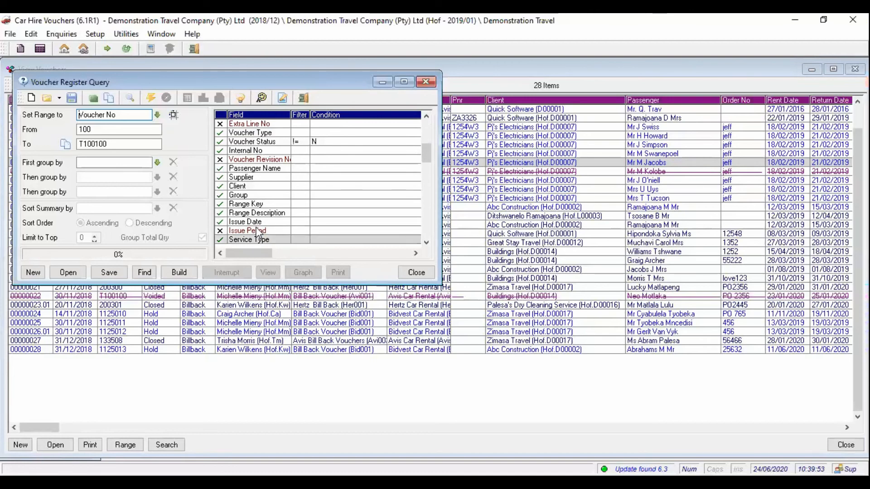
{"action": "scroll", "coordinate": [259, 233], "scroll_direction": "up", "scroll_amount": 2}
{"action": "scroll", "coordinate": [257, 227], "scroll_direction": "up", "scroll_amount": 1}
{"action": "scroll", "coordinate": [257, 227], "scroll_direction": "down", "scroll_amount": 3}
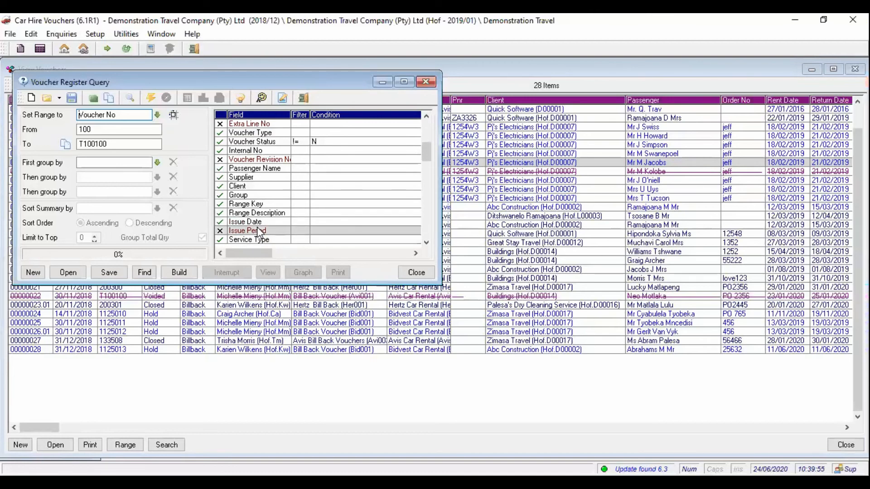
{"action": "scroll", "coordinate": [257, 228], "scroll_direction": "up", "scroll_amount": 1}
{"action": "scroll", "coordinate": [258, 232], "scroll_direction": "up", "scroll_amount": 1}
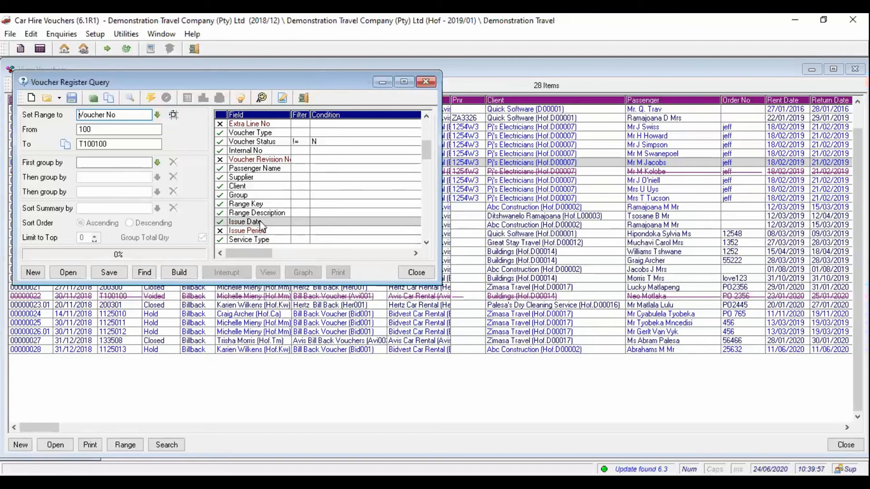
{"action": "scroll", "coordinate": [265, 230], "scroll_direction": "down", "scroll_amount": 3}
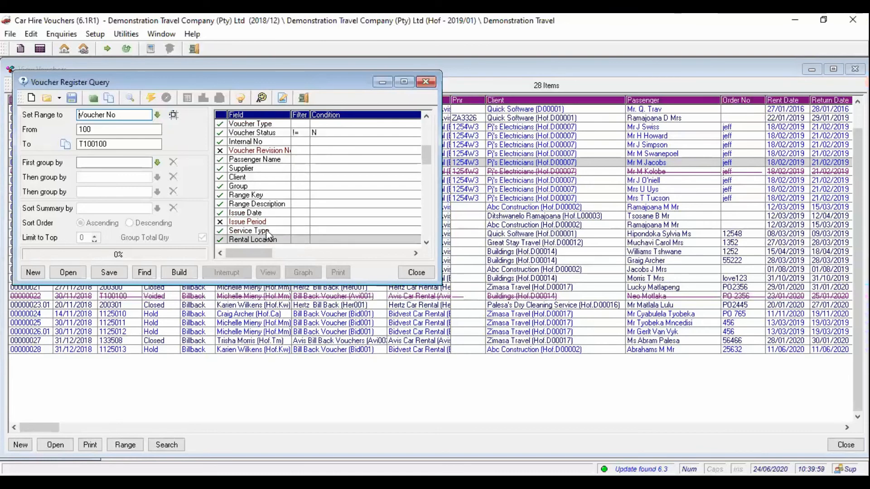
{"action": "scroll", "coordinate": [265, 230], "scroll_direction": "up", "scroll_amount": 1}
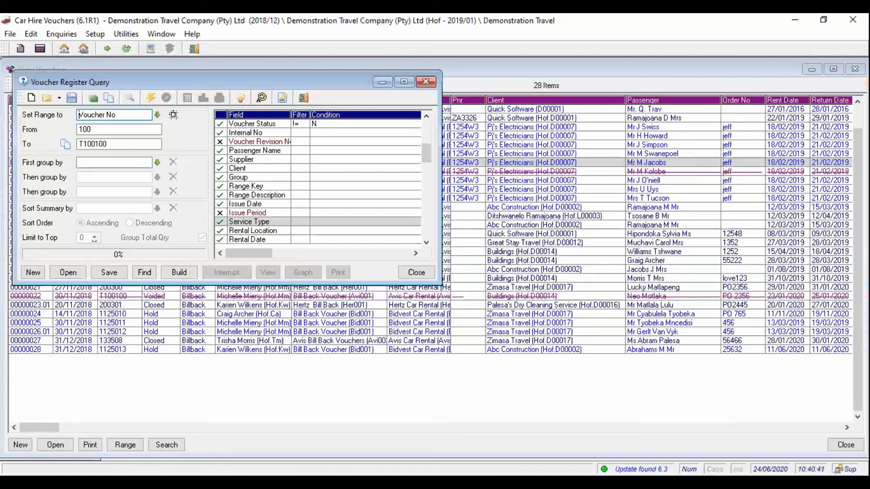
{"action": "left_click", "coordinate": [386, 78]}
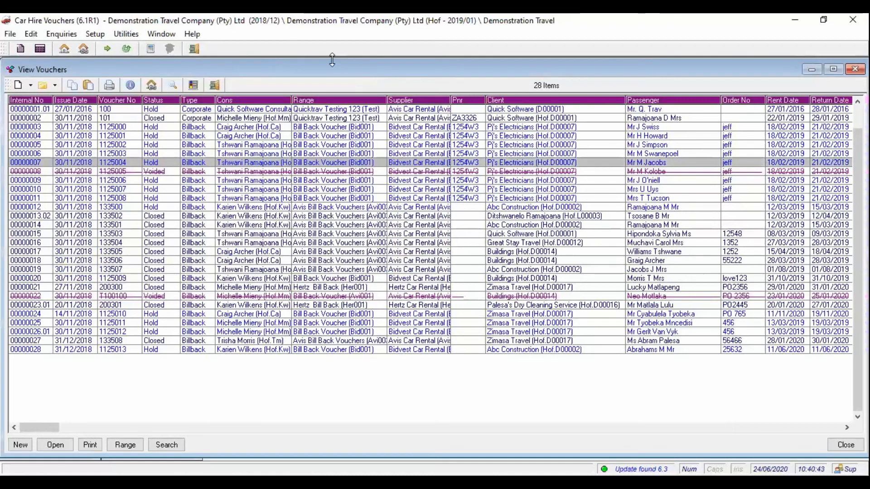